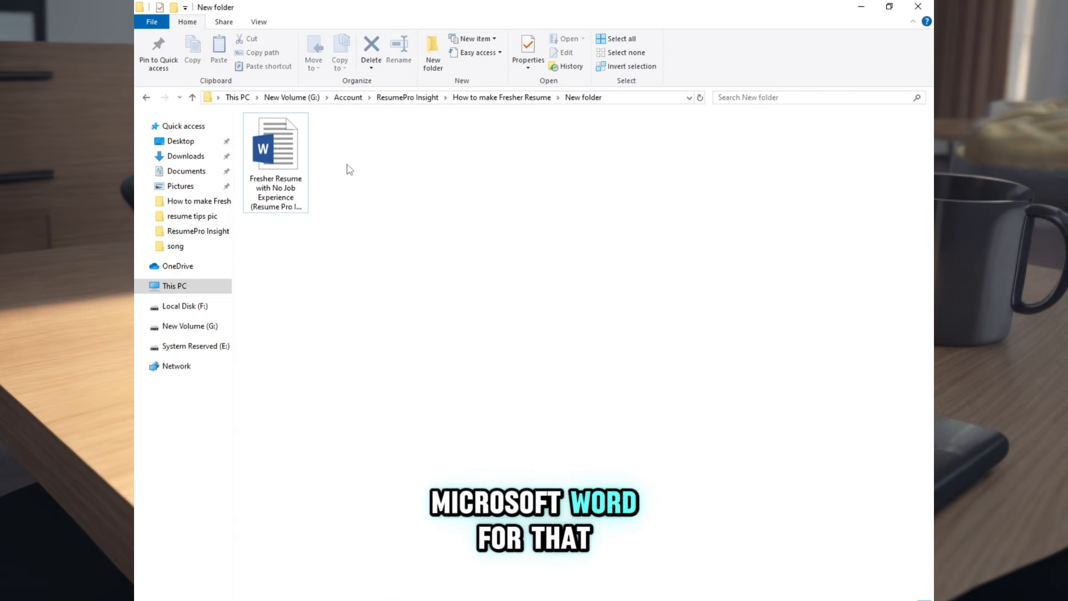
- Create a Word document named "ATS Friendly Resume For Fresher Resume with No Job Experience (Resume Pro Insight)" in the current folder and open it
{"action": "right_click", "coordinate": [349, 169]}
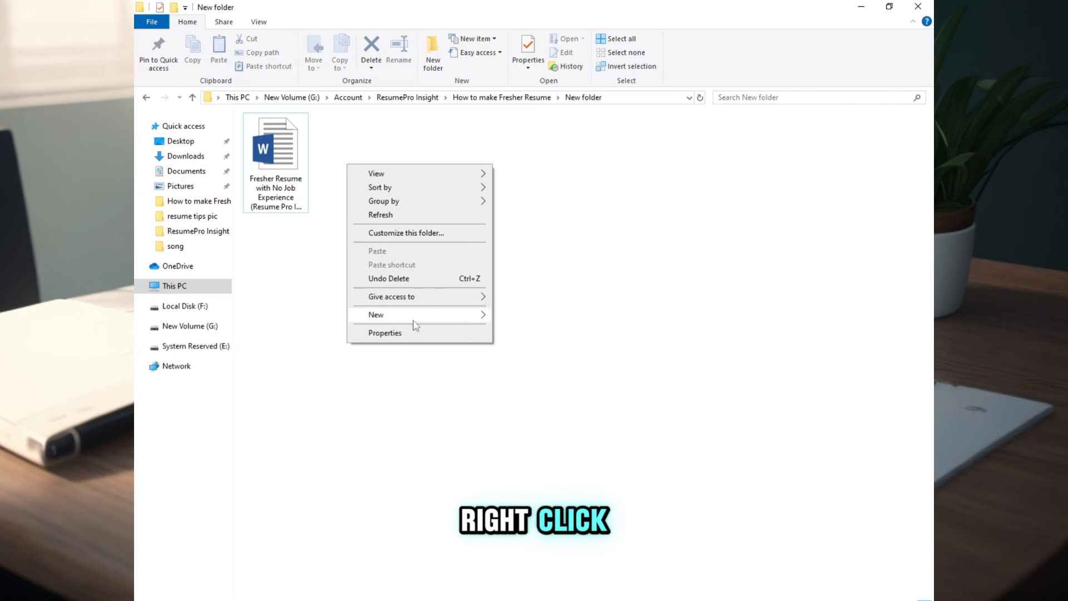
{"action": "mouse_move", "coordinate": [412, 315]}
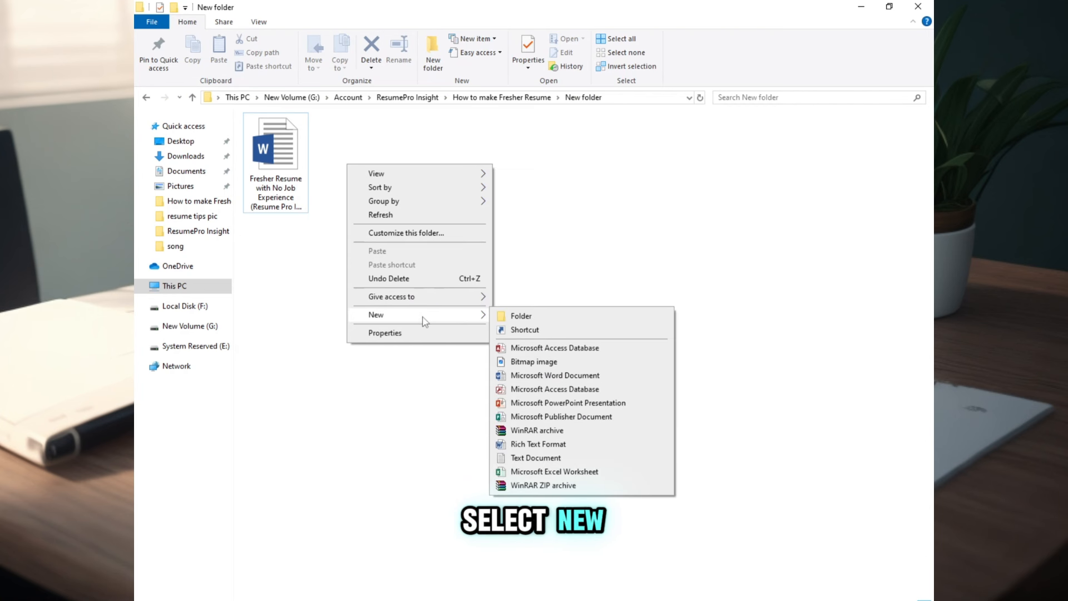
{"action": "left_click", "coordinate": [558, 376]}
{"action": "key", "text": "ctrl+v"}
{"action": "key", "text": "Return"}
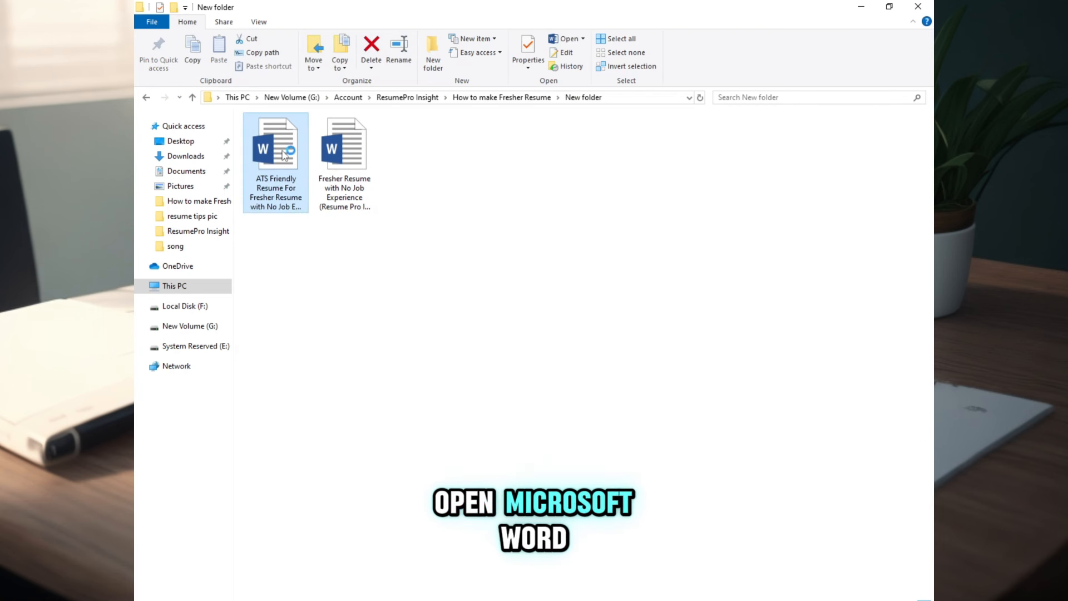
{"action": "double_click", "coordinate": [284, 155]}
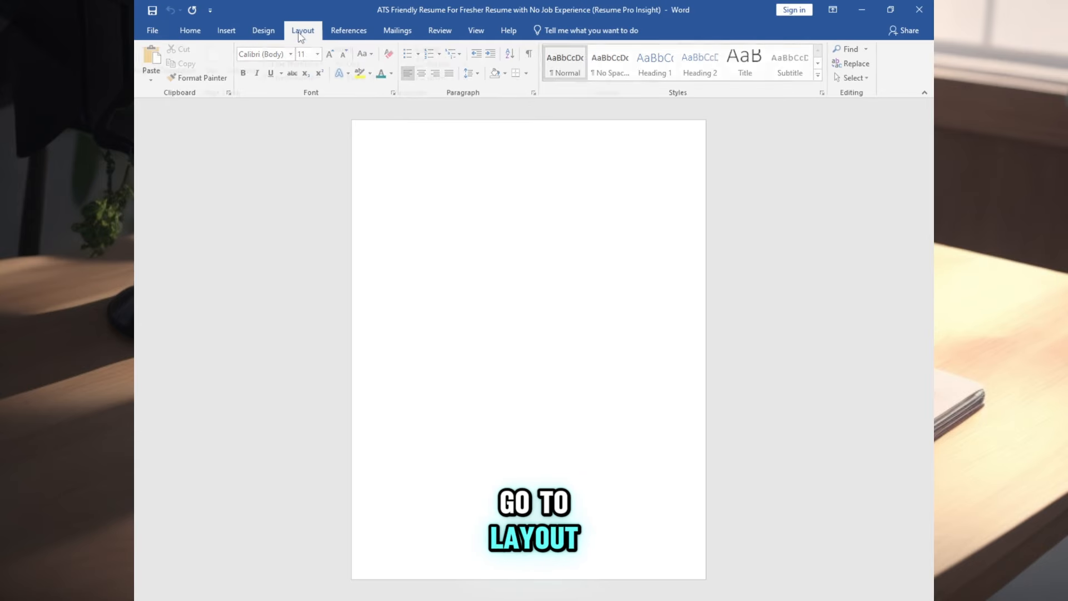
- Set the page margins to Narrow and the paper size to A4
{"action": "left_click", "coordinate": [303, 30]}
{"action": "left_click", "coordinate": [151, 80]}
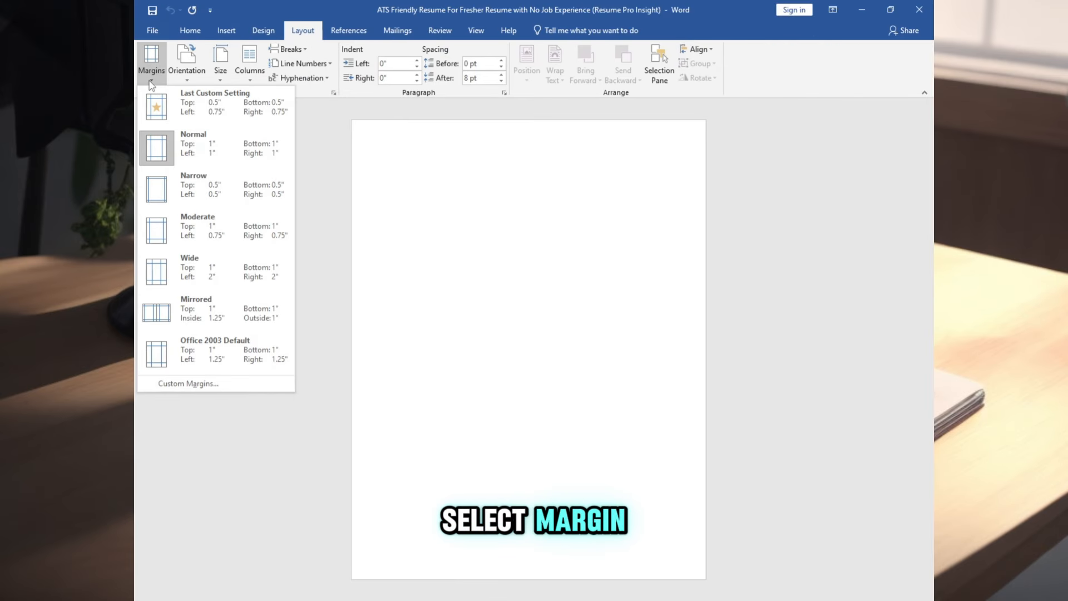
{"action": "left_click", "coordinate": [228, 199]}
{"action": "left_click", "coordinate": [221, 64]}
{"action": "left_click", "coordinate": [261, 271]}
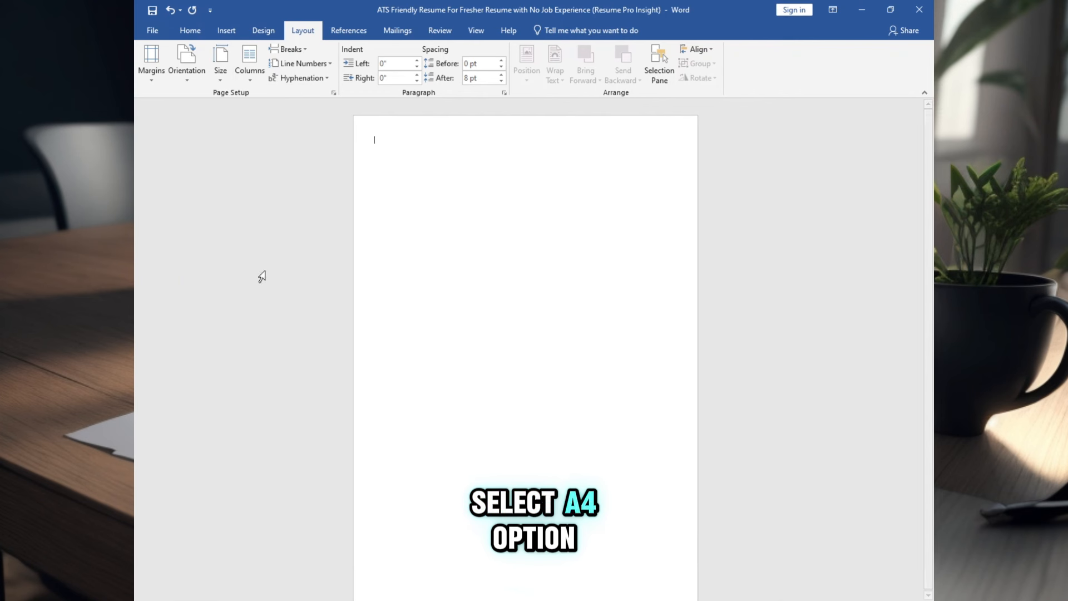
- Add the bold, underlined heading "Name First Last" at the top of the page with font size 24
{"action": "type", "text": "Name First Last"}
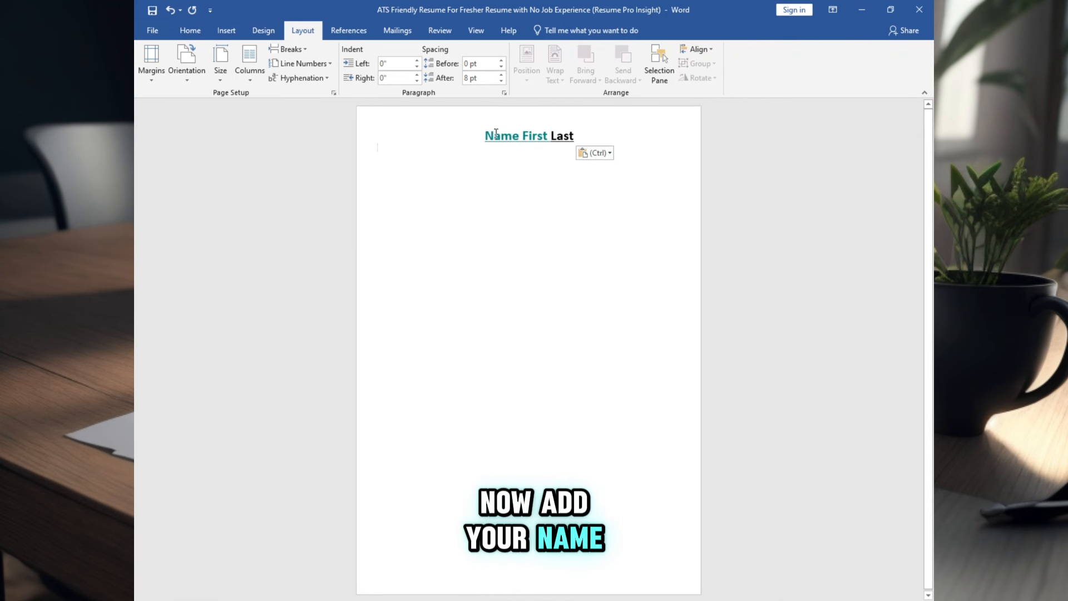
{"action": "left_click_drag", "start_coordinate": [485, 136], "coordinate": [581, 136]}
{"action": "left_click", "coordinate": [191, 32]}
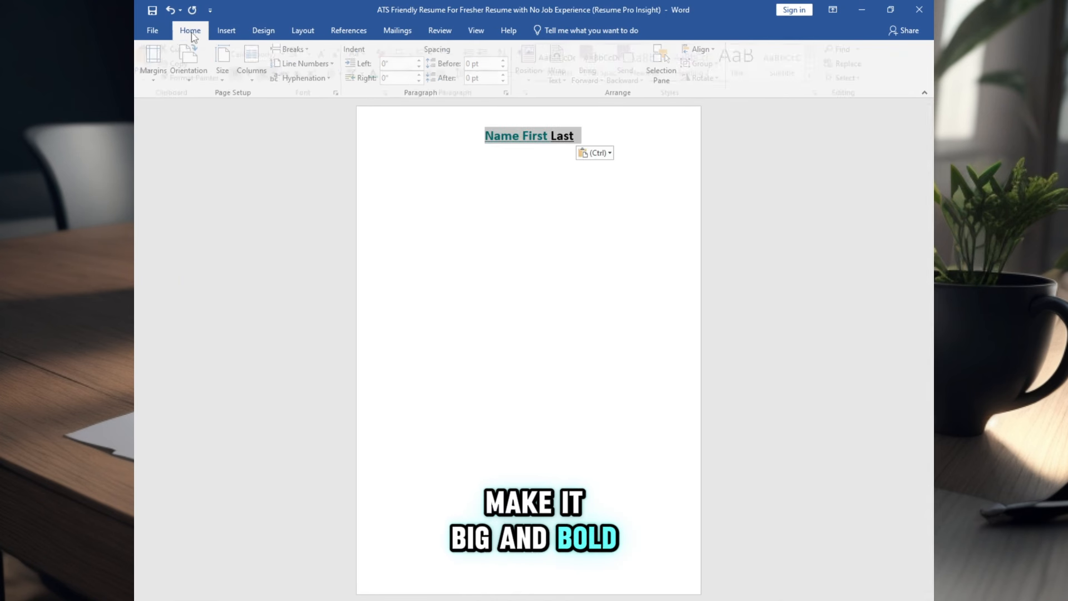
{"action": "left_click", "coordinate": [480, 139]}
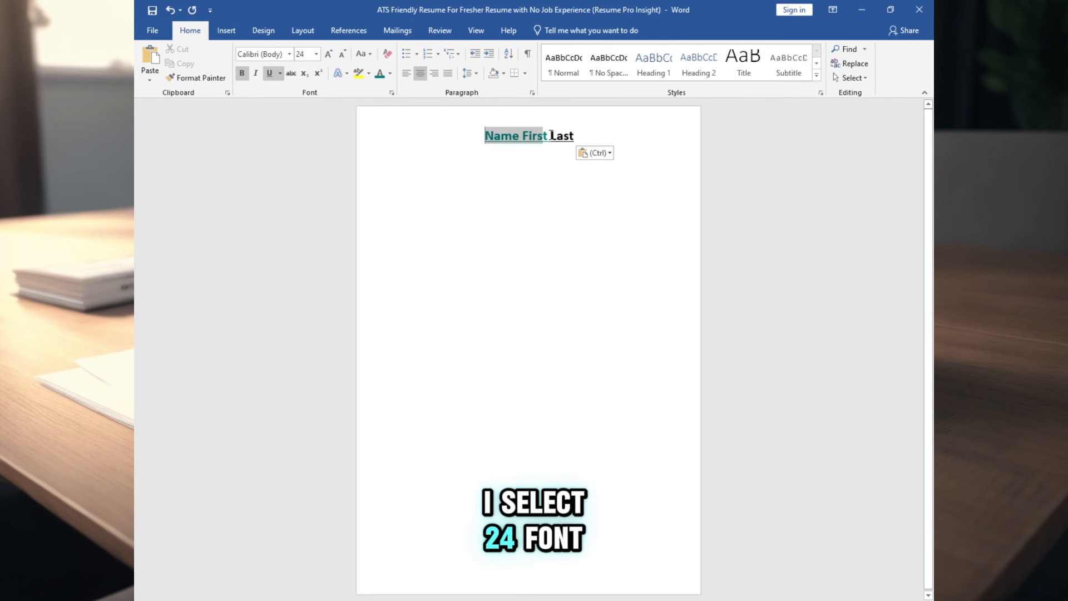
{"action": "left_click", "coordinate": [316, 54]}
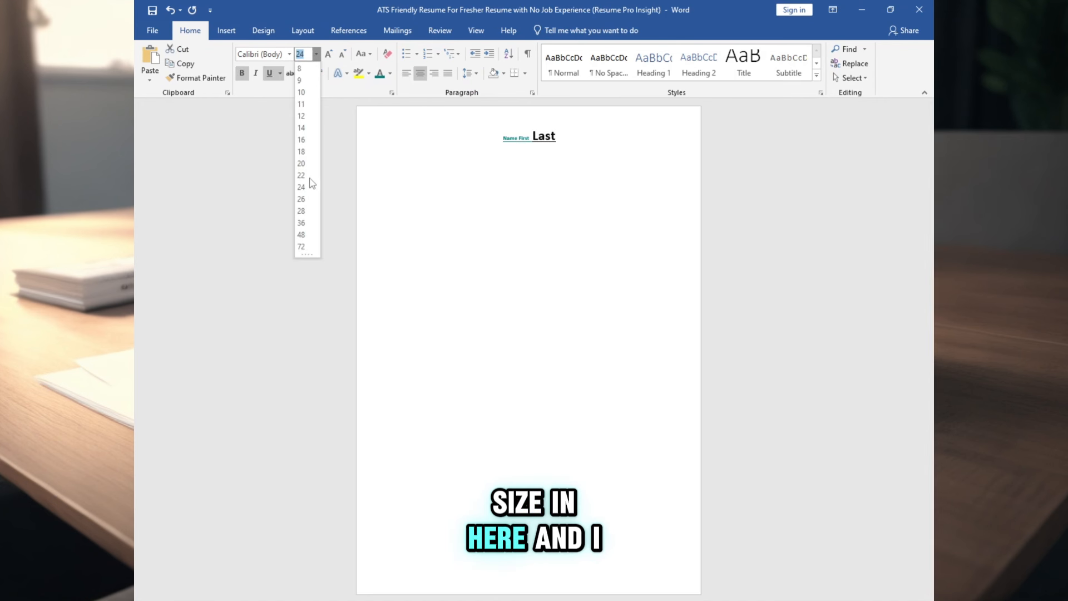
{"action": "left_click", "coordinate": [505, 117]}
{"action": "left_click", "coordinate": [525, 136]}
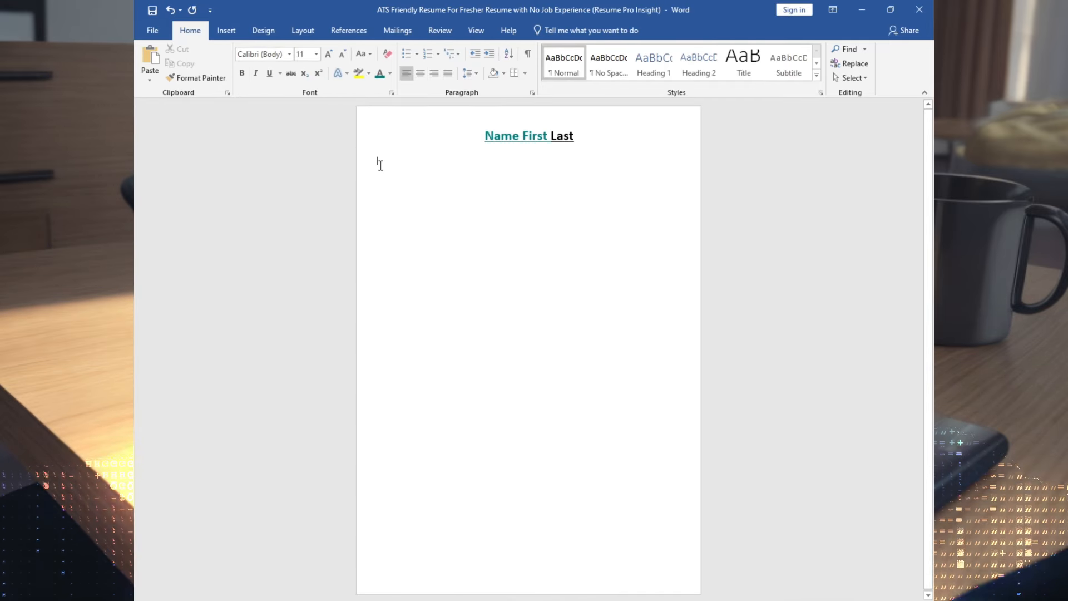
- Apply the No Spacing style to the whole document
{"action": "key", "text": "ctrl+a"}
{"action": "left_click", "coordinate": [609, 65]}
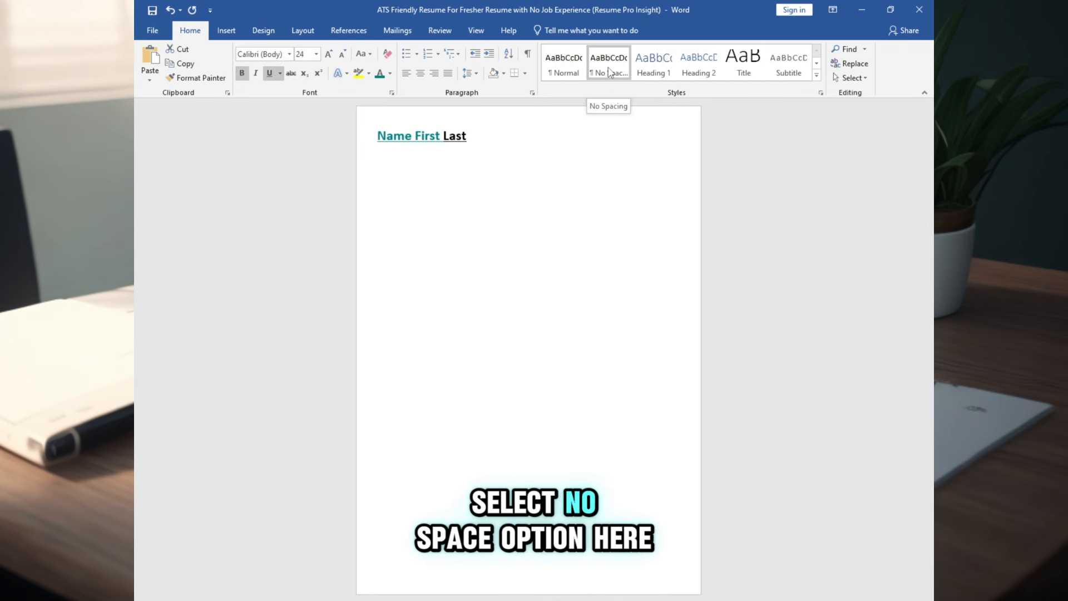
{"action": "left_click", "coordinate": [529, 150]}
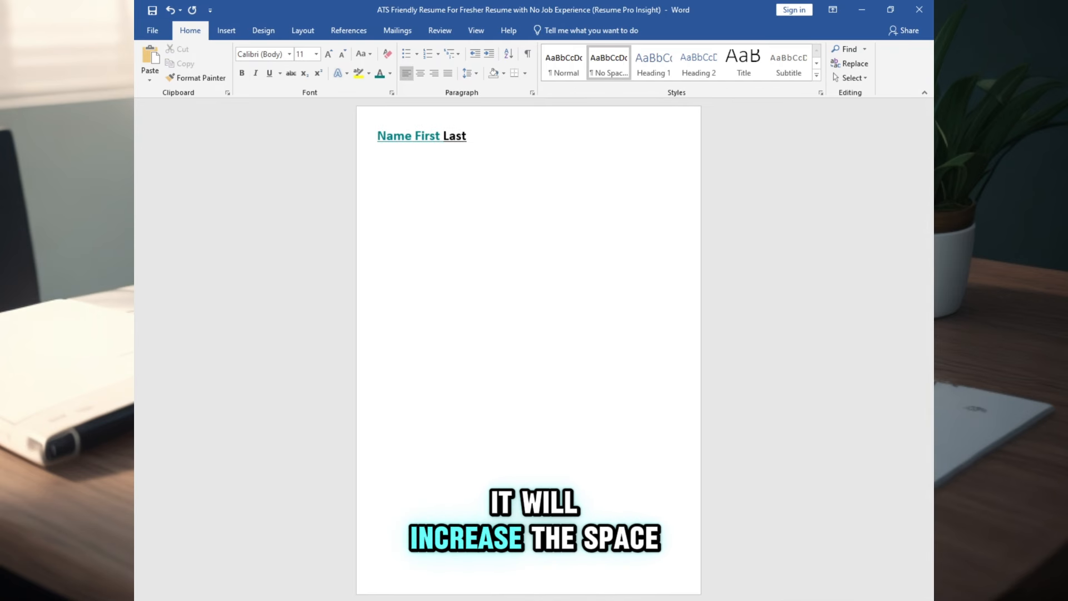
- Centre the "Name First Last" heading on the page
{"action": "left_click_drag", "start_coordinate": [859, 600], "coordinate": [871, 600]}
{"action": "key", "text": "ctrl+a"}
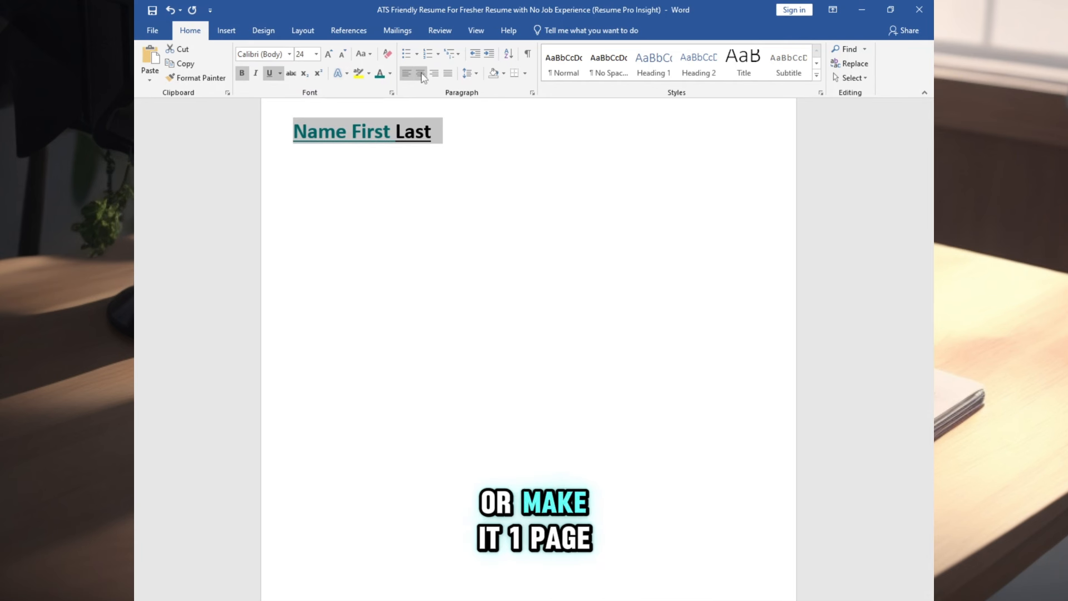
{"action": "left_click", "coordinate": [421, 74]}
{"action": "left_click", "coordinate": [529, 184]}
{"action": "scroll", "coordinate": [530, 185], "scroll_direction": "up", "scroll_amount": 1}
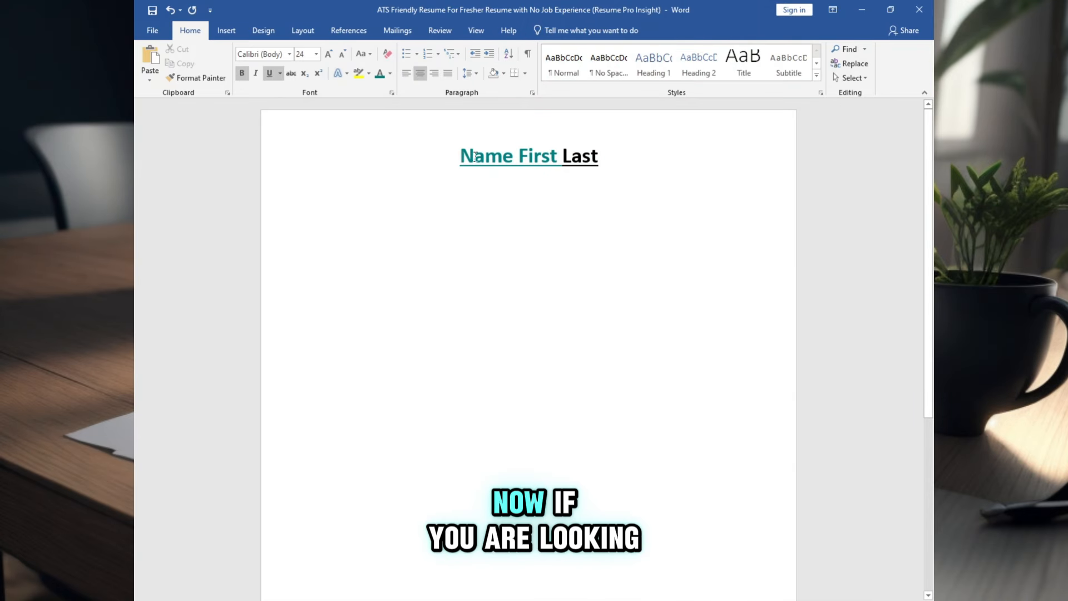
- Examine the standard and custom font colour choices for the words "Name First" in the heading
{"action": "left_click_drag", "start_coordinate": [460, 156], "coordinate": [573, 157]}
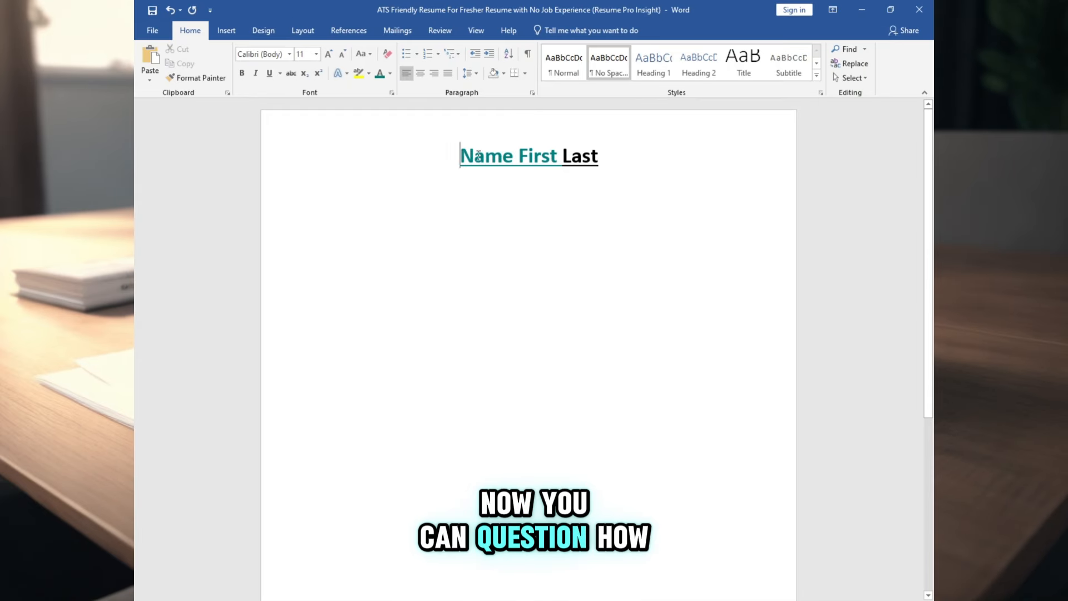
{"action": "left_click_drag", "start_coordinate": [555, 158], "coordinate": [558, 157]}
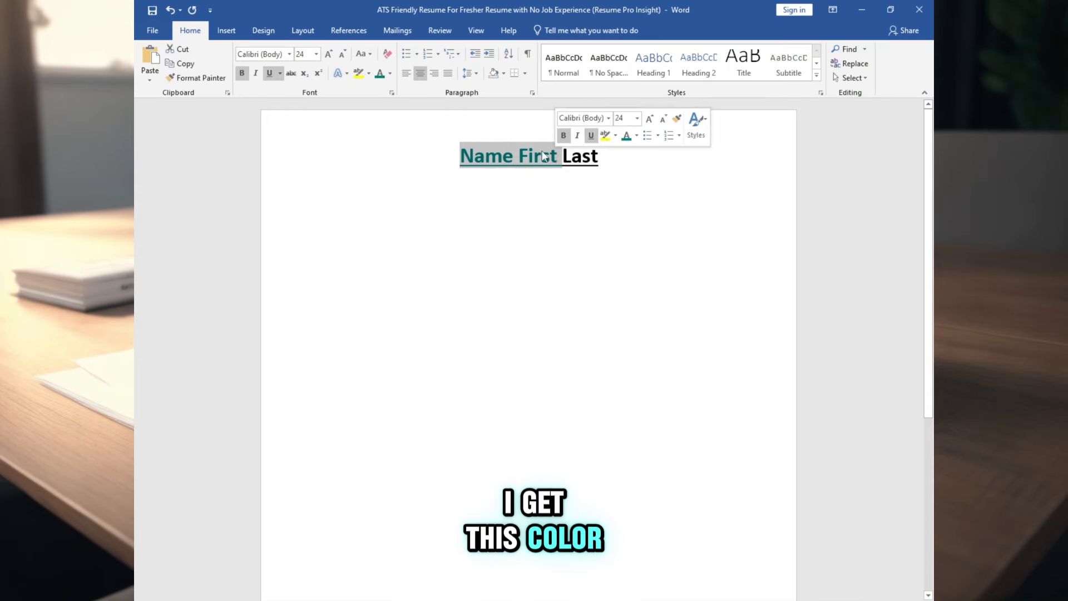
{"action": "left_click", "coordinate": [391, 72]}
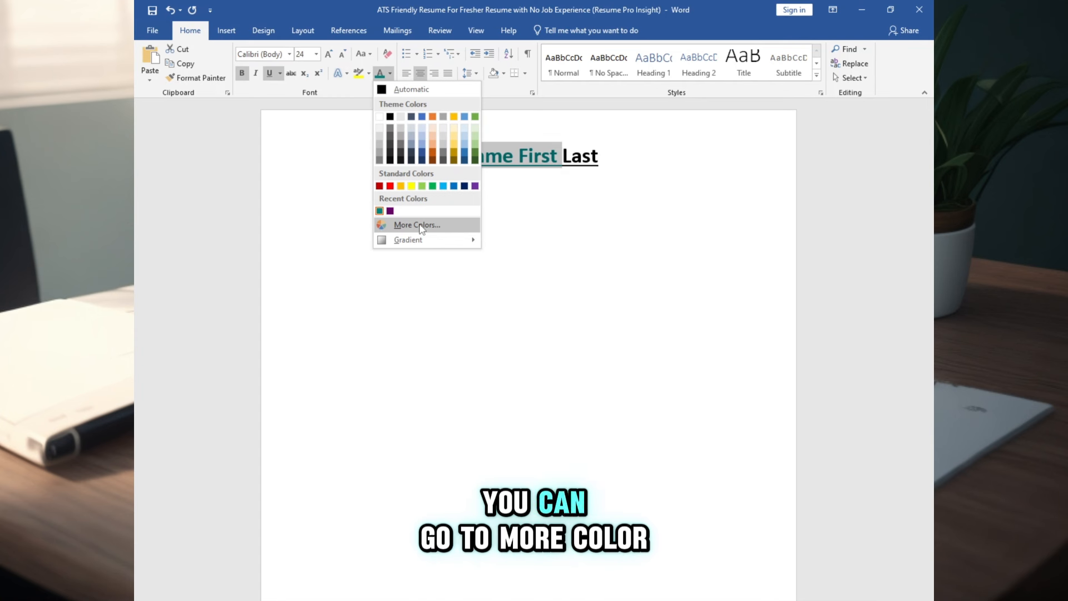
{"action": "left_click", "coordinate": [422, 226]}
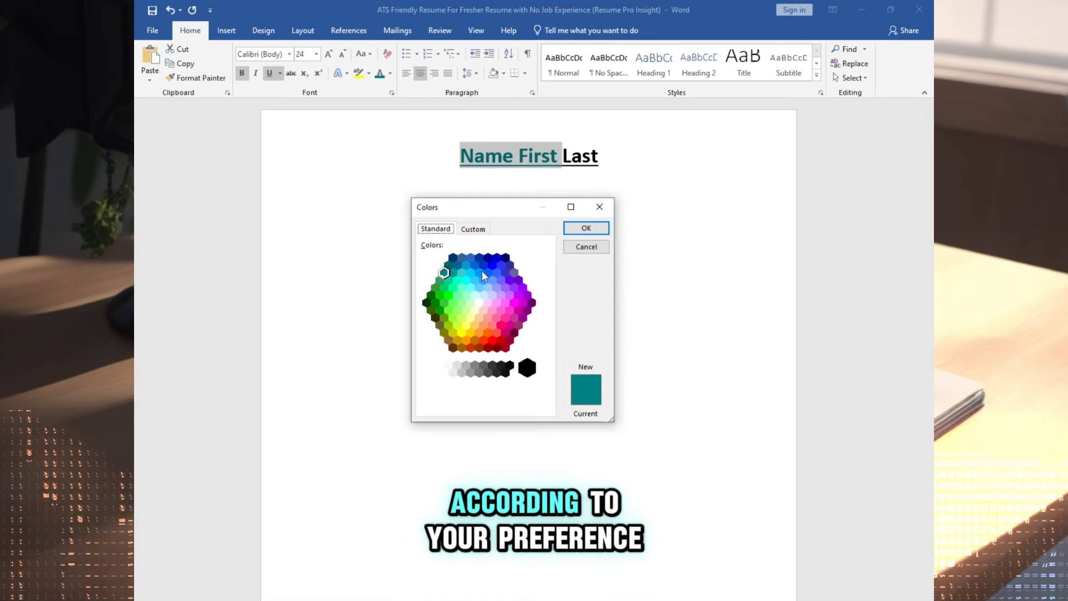
{"action": "left_click", "coordinate": [473, 230]}
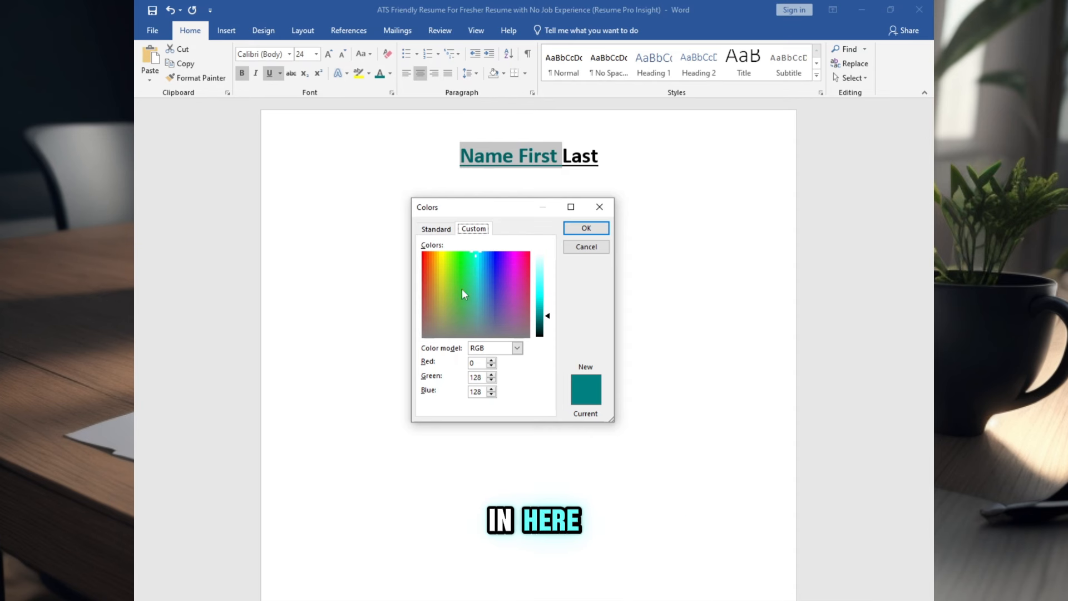
{"action": "left_click", "coordinate": [435, 229]}
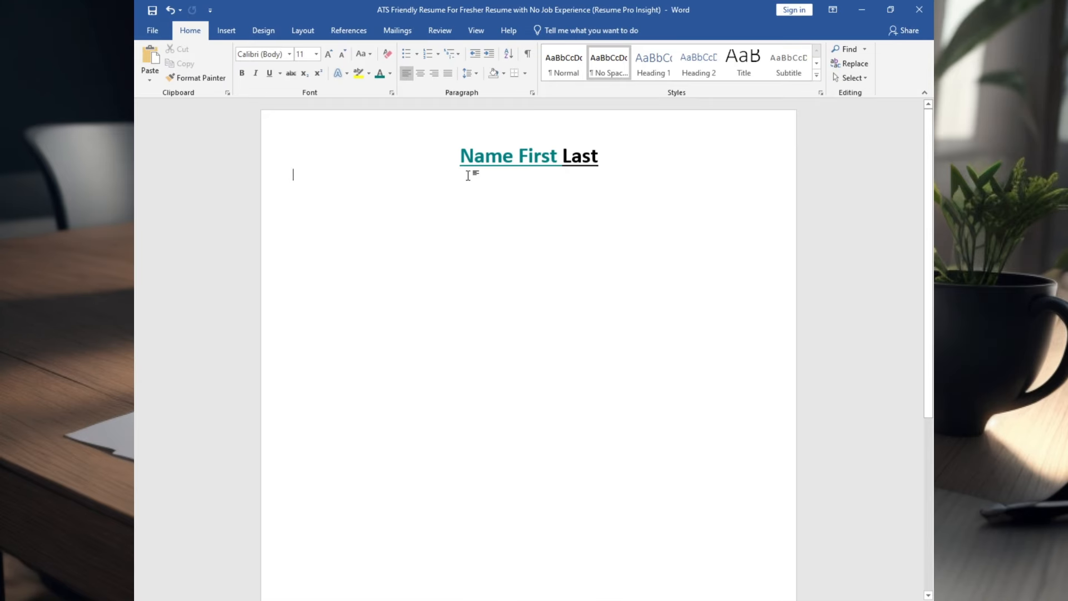
- Add a centred contact line with address, phone number, mail and LinkedIn below the name, and a "Summery/About/Background" section with placeholder text
{"action": "key", "text": "ctrl+v"}
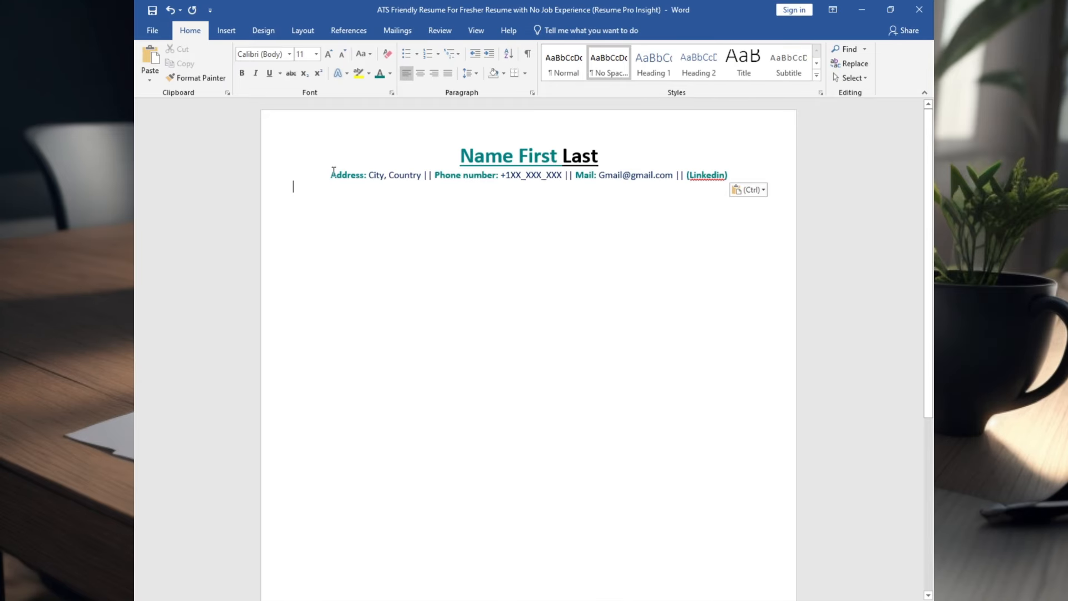
{"action": "left_click_drag", "start_coordinate": [366, 175], "coordinate": [367, 174]}
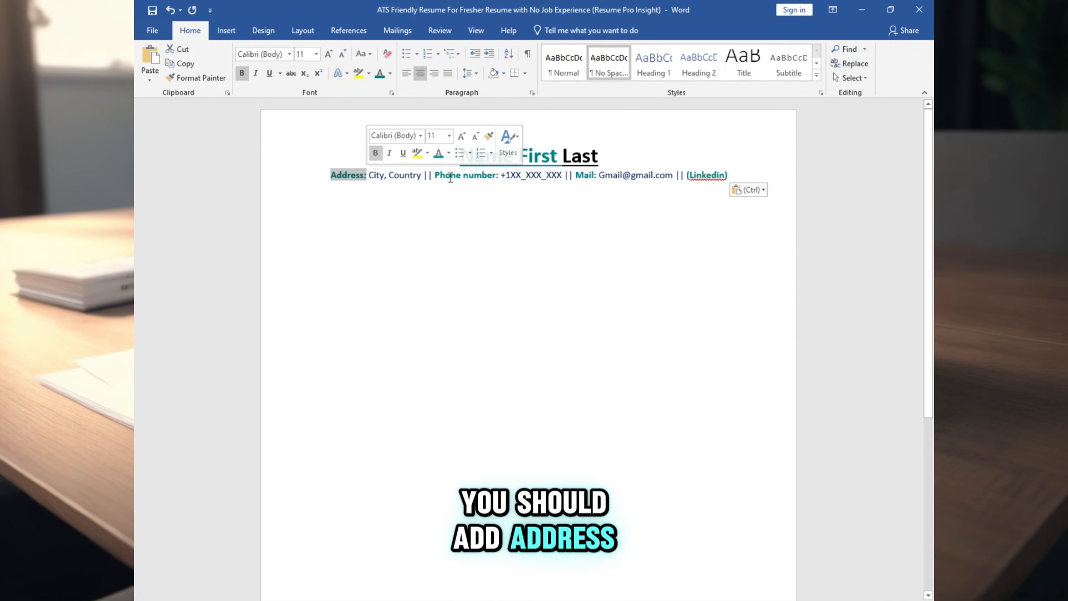
{"action": "left_click", "coordinate": [585, 182]}
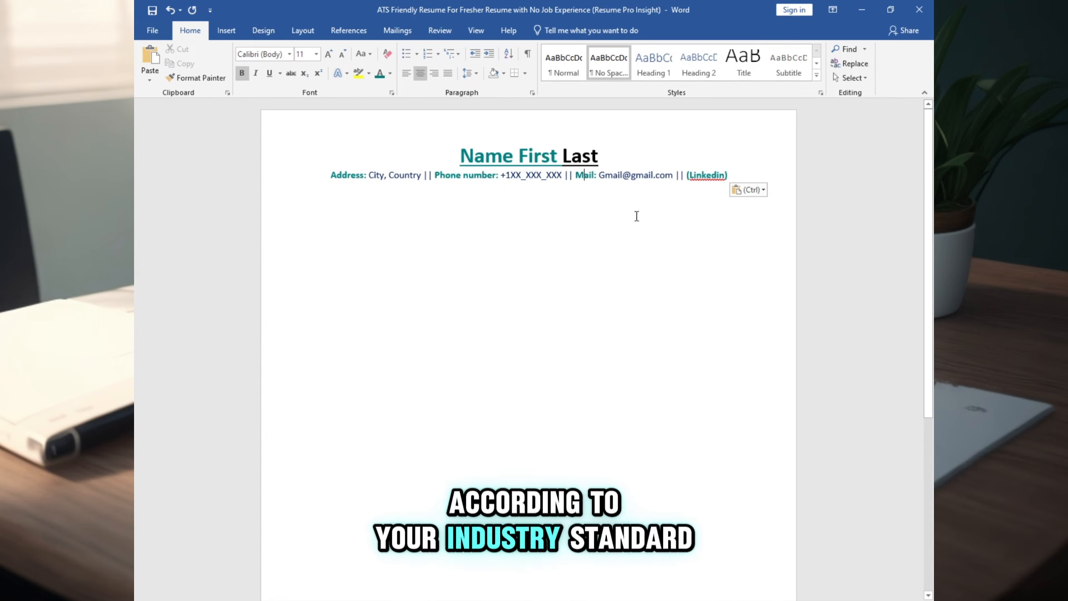
{"action": "type", "text": "Summery/About/Background"}
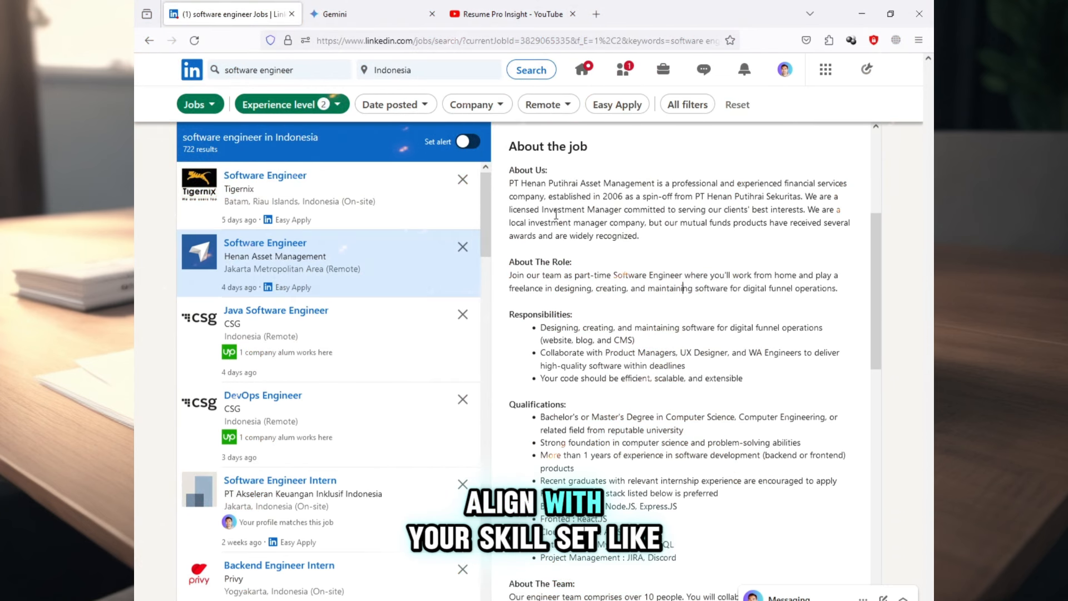
- Switch to the LinkedIn software engineer job search, check the experience level filter options, and select the job description text through the qualifications
{"action": "left_click", "coordinate": [281, 104]}
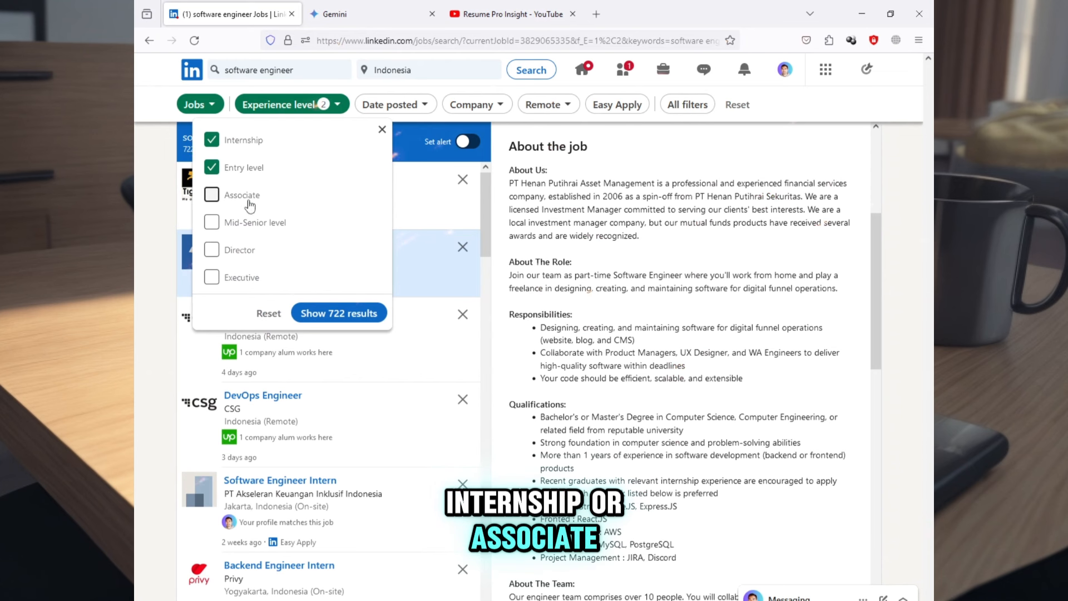
{"action": "left_click", "coordinate": [530, 191]}
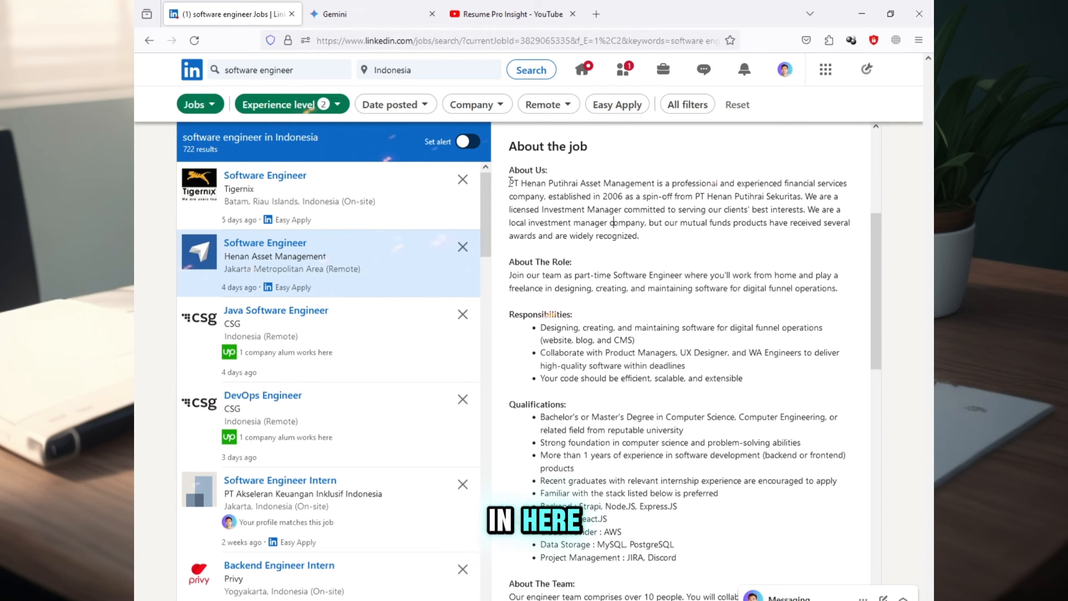
{"action": "left_click_drag", "start_coordinate": [510, 182], "coordinate": [682, 529]}
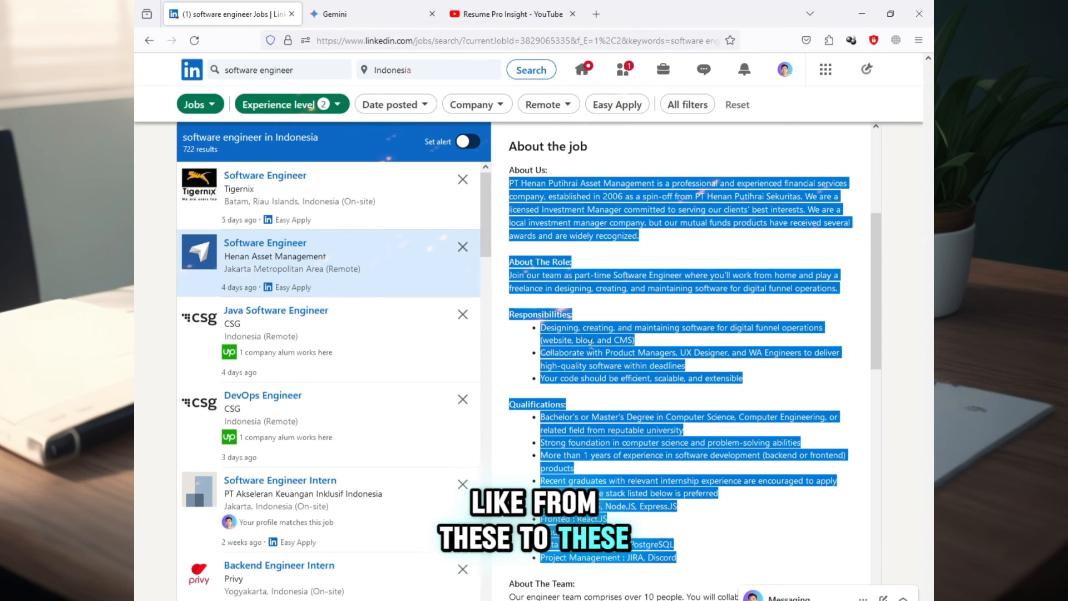
- Switch to Gemini, review the keywords and skill set extracted from the job description, and open an earlier ATS-friendly resume chat
{"action": "left_click", "coordinate": [376, 6]}
{"action": "left_click", "coordinate": [539, 224]}
{"action": "scroll", "coordinate": [539, 223], "scroll_direction": "up", "scroll_amount": 3}
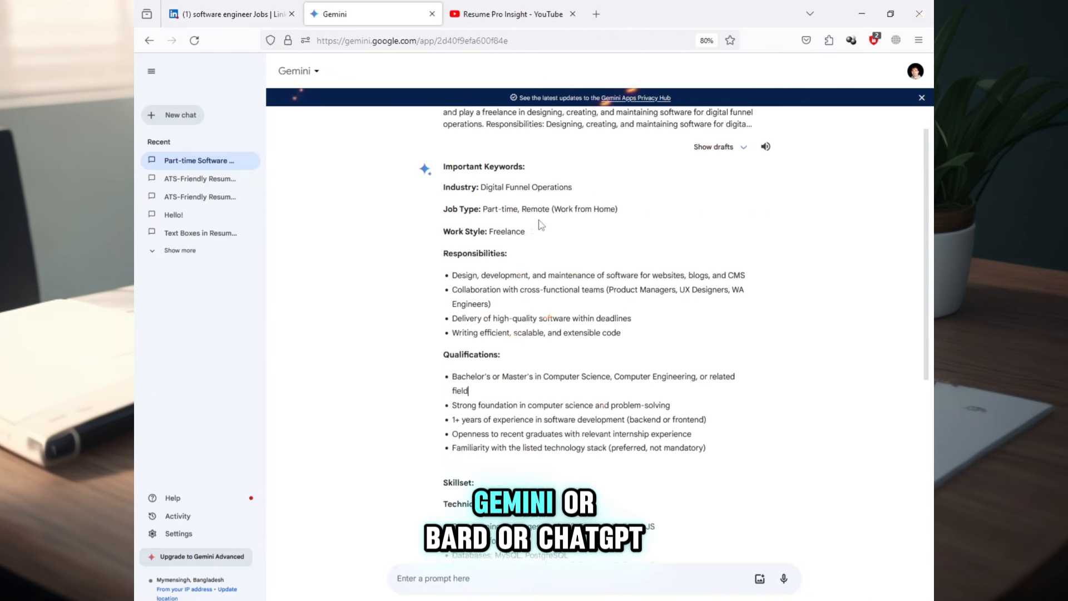
{"action": "scroll", "coordinate": [540, 224], "scroll_direction": "up", "scroll_amount": 1}
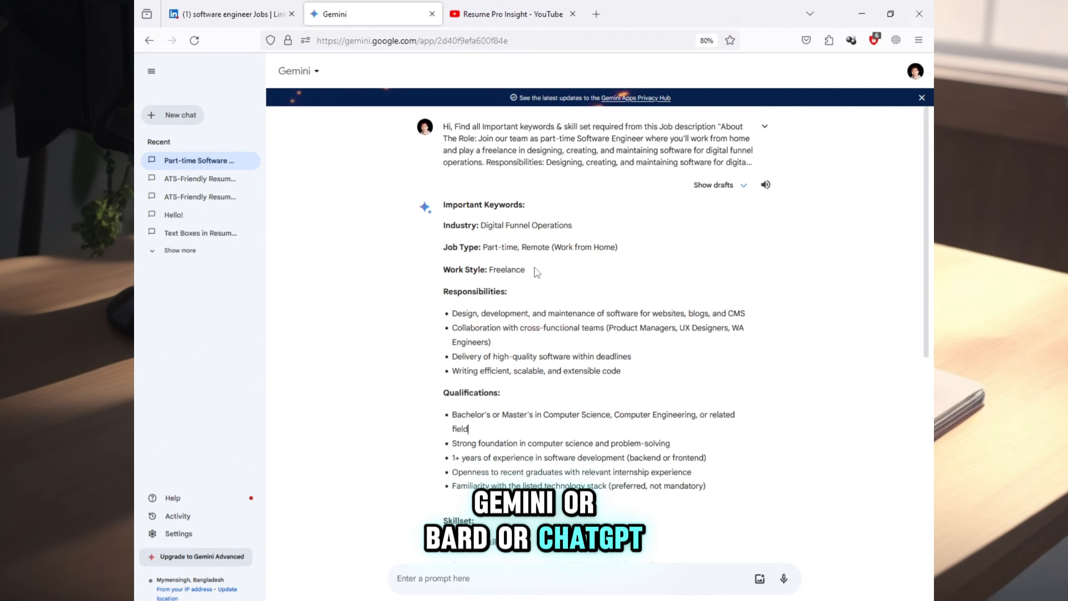
{"action": "scroll", "coordinate": [539, 252], "scroll_direction": "down", "scroll_amount": 1}
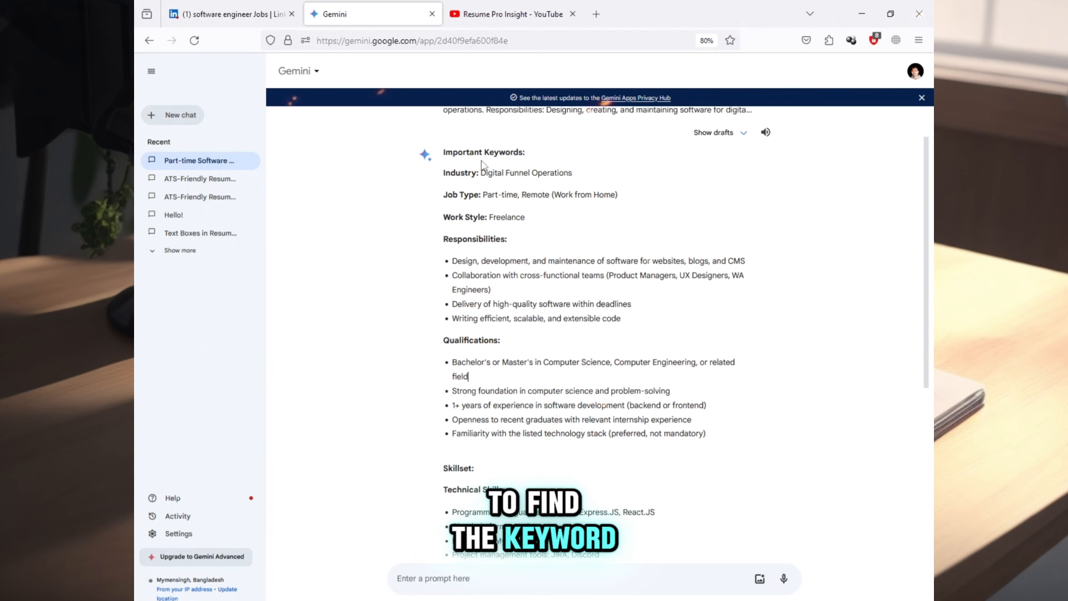
{"action": "scroll", "coordinate": [551, 218], "scroll_direction": "down", "scroll_amount": 5}
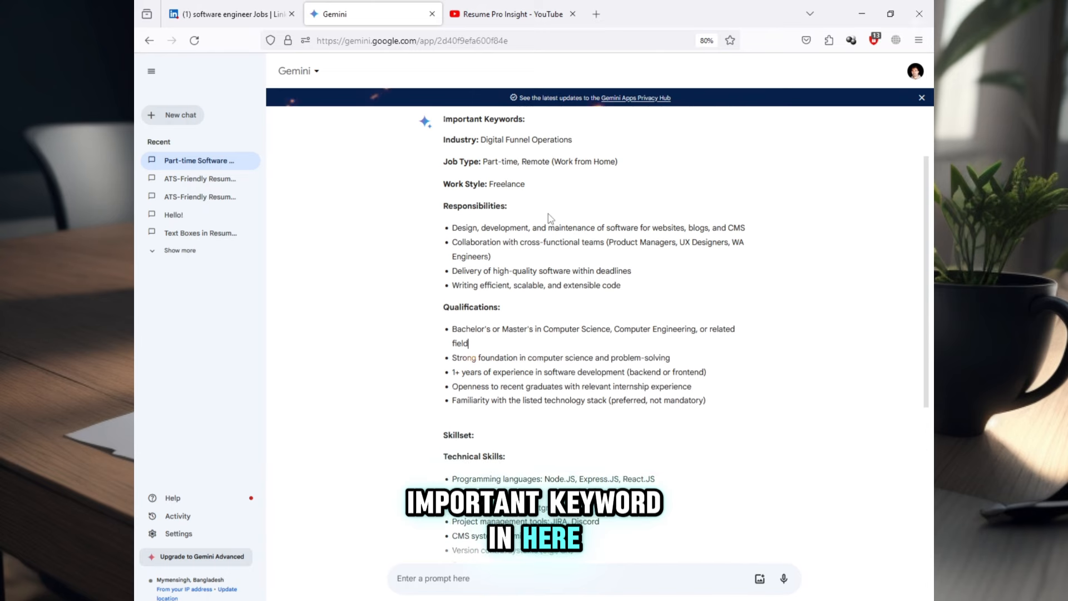
{"action": "left_click", "coordinate": [200, 197]}
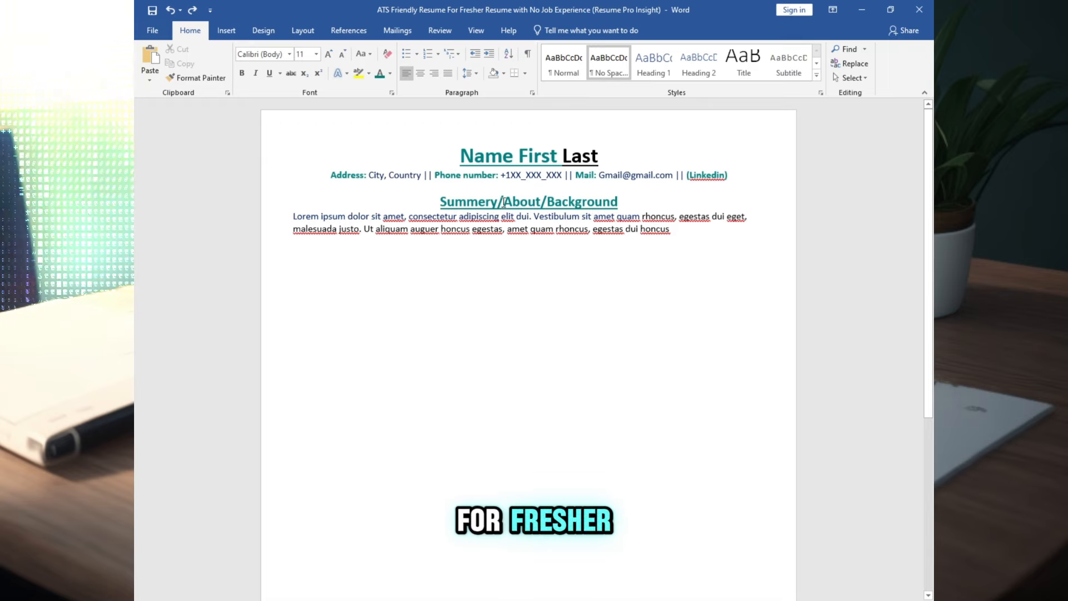
- Shorten the section heading in the Word resume to "About/Background" by removing "Summery/"
{"action": "left_click_drag", "start_coordinate": [503, 202], "coordinate": [419, 206]}
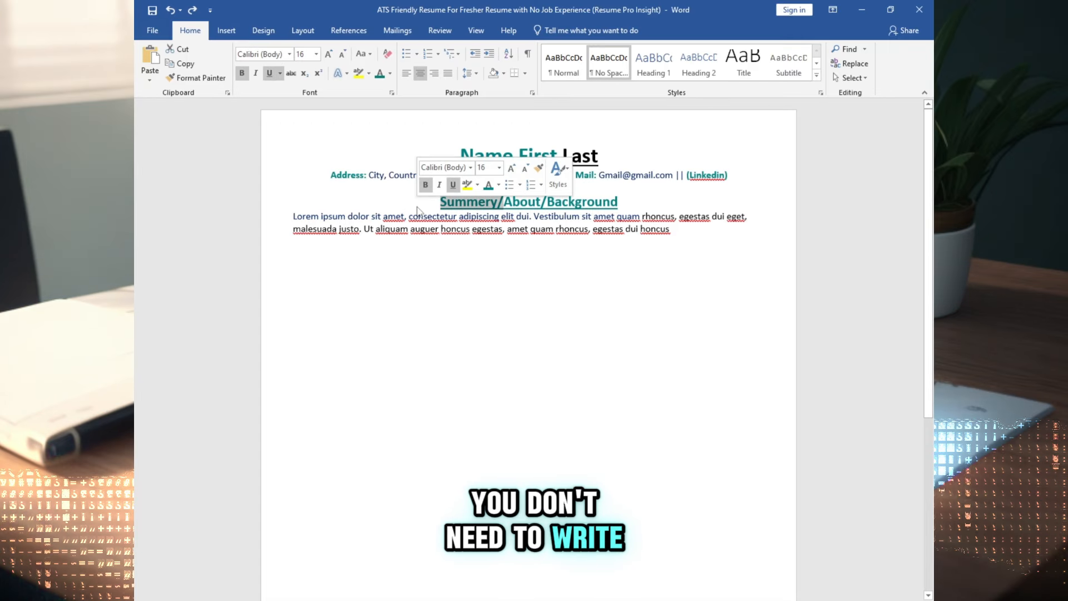
{"action": "key", "text": "BackSpace"}
{"action": "left_click", "coordinate": [297, 254]}
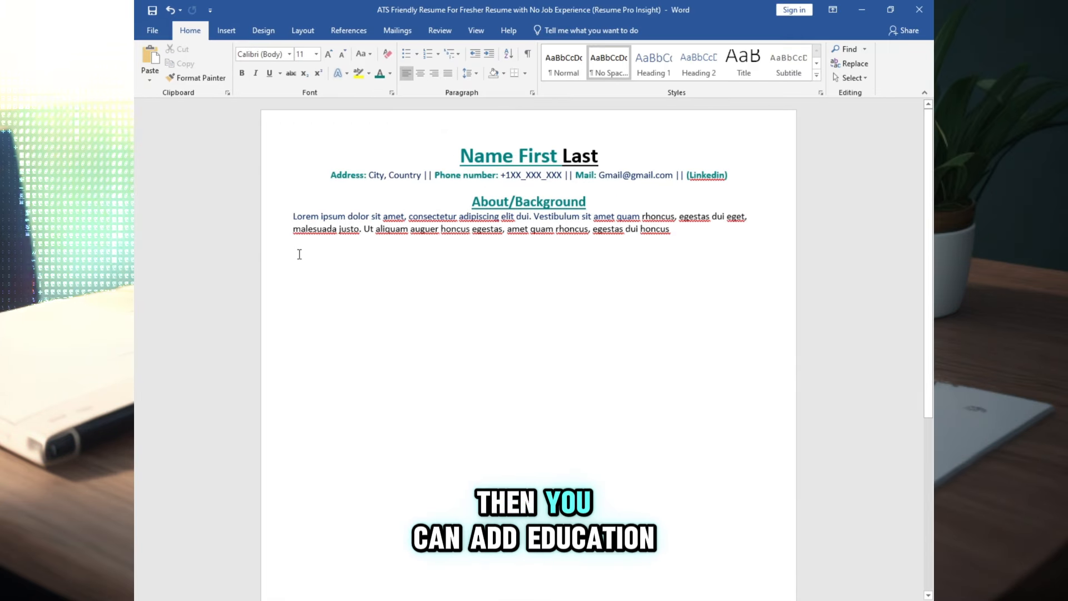
- Add an "Education" section with lines for University Name, Location (City, Country), Degree Name and Graduation Date: MM/YY, and check the heading's font size
{"action": "type", "text": "Education University Name\tLocation (City, Country) Degree Name\tGraduation Date: MM/YY."}
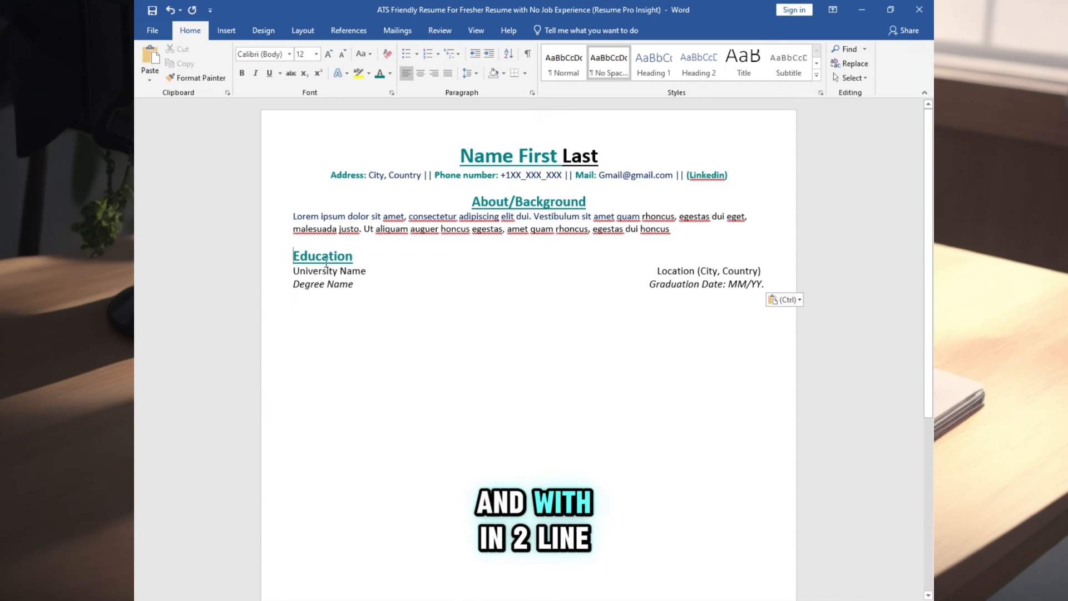
{"action": "left_click_drag", "start_coordinate": [326, 262], "coordinate": [719, 289]}
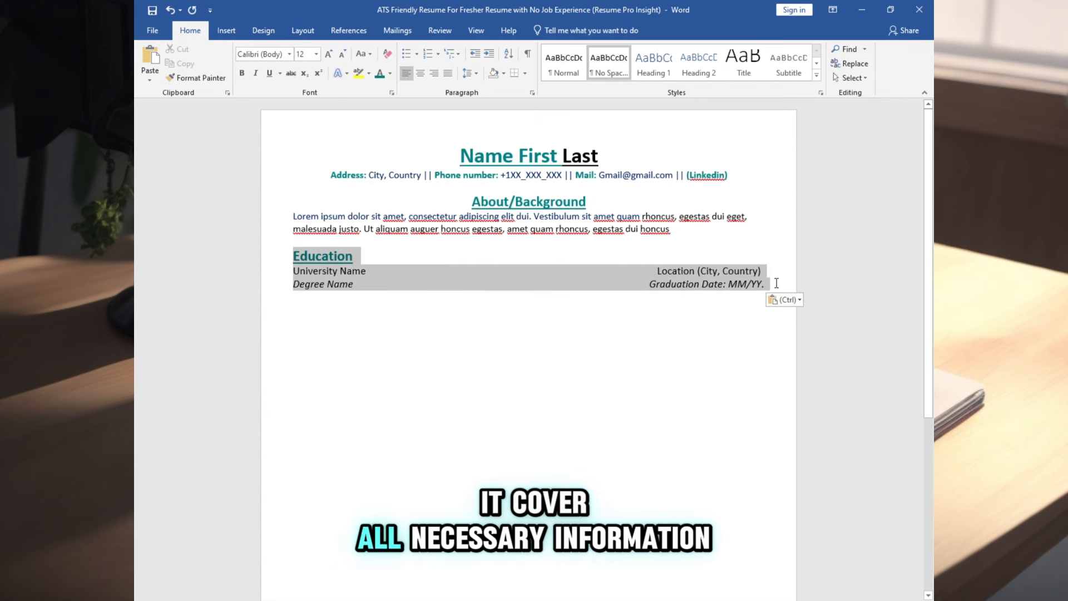
{"action": "left_click", "coordinate": [350, 255]}
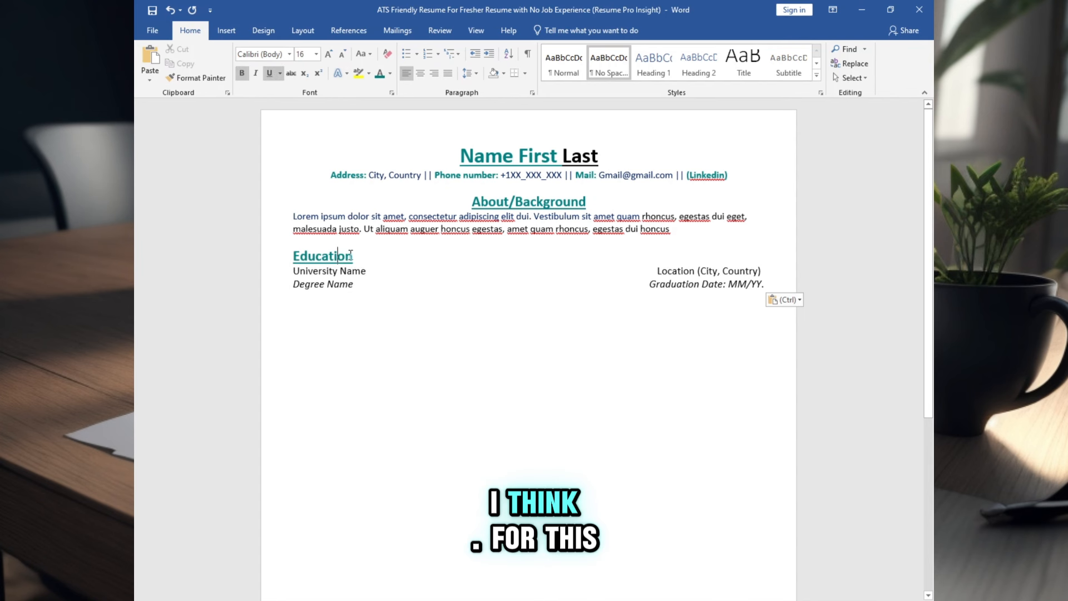
{"action": "left_click_drag", "start_coordinate": [315, 254], "coordinate": [293, 256]}
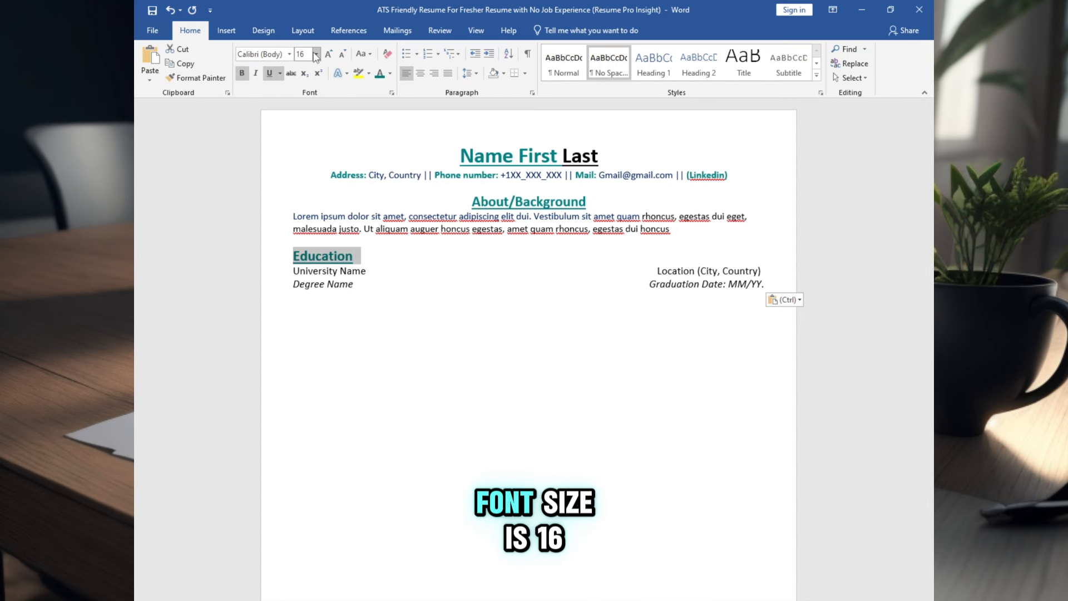
- Add a "Coursework (If Related to Your Job Industry)" section and, after a blank line, a "Skill Set/Strength & Expertise/ Key Proficiency" section with placeholder entries
{"action": "left_click", "coordinate": [315, 318]}
{"action": "type", "text": "Coursework (If Related to Your Job Industry) Course Name | Course Name | Course Name | Course Name | Course Name | Course Name | Course Course Name | Course Name | Course Name | Course Name | Course Name | Course Name | Course"}
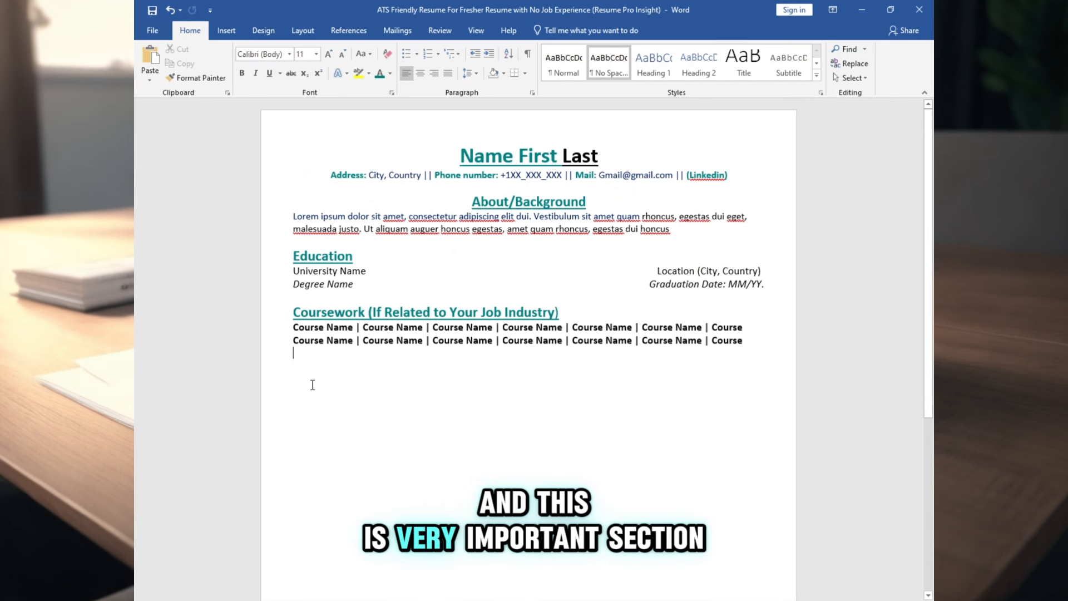
{"action": "type", "text": "Skill Set/Strength & Expertise/ Key Proficiency Software Skills: Skill Name • Skill Name • Skill Name • Skill • Skill Name • Skill Name • Skill Name • Skill Technical Skills: Skill Name • Skill Name • Skill Name • Skill • Skill • Skill Name • Skill Name • Skill Name Others: Skill Name • Skill Name • Skill Name • Skill Filtering • Skill • Skill Name • Skill Name • Skill Name Soft Skills: Skill Name • Skill Name • Skill Name • Skill Filtering • Skill • Skill Name • Skill Name • Skill Name"}
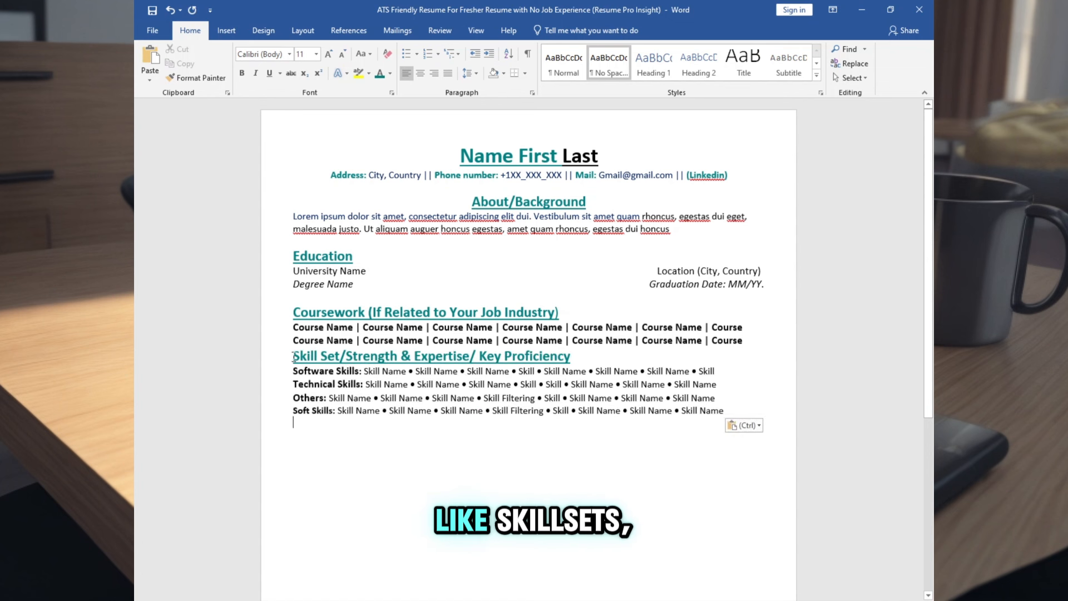
{"action": "left_click", "coordinate": [294, 357]}
{"action": "key", "text": "Return"}
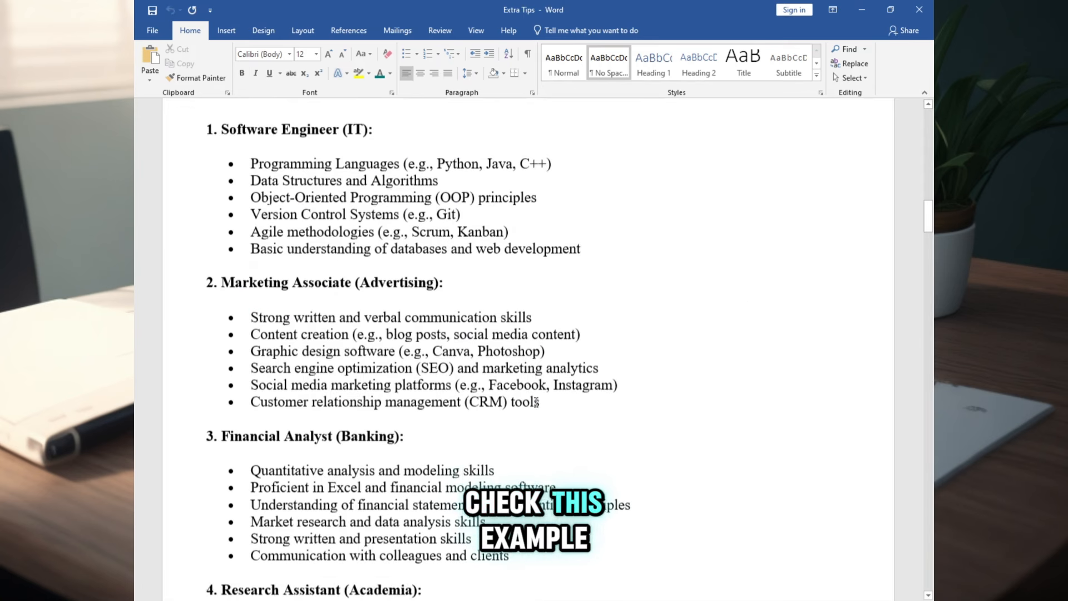
- Examine the Extra Tips document's skill examples for different industries and its advice on improving the format
{"action": "scroll", "coordinate": [463, 302], "scroll_direction": "up", "scroll_amount": 2}
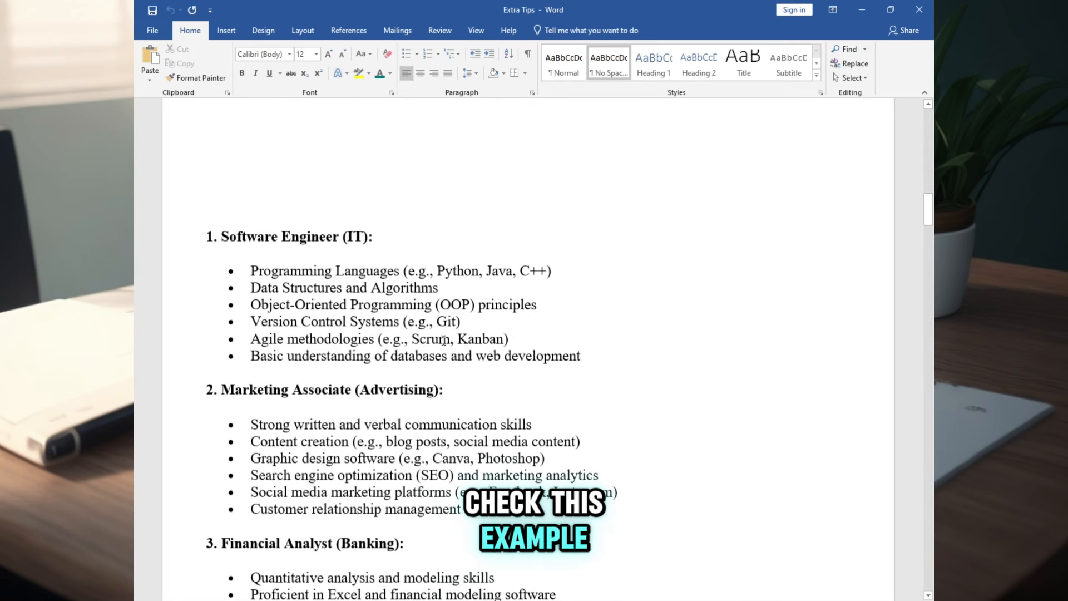
{"action": "scroll", "coordinate": [463, 302], "scroll_direction": "down", "scroll_amount": 2}
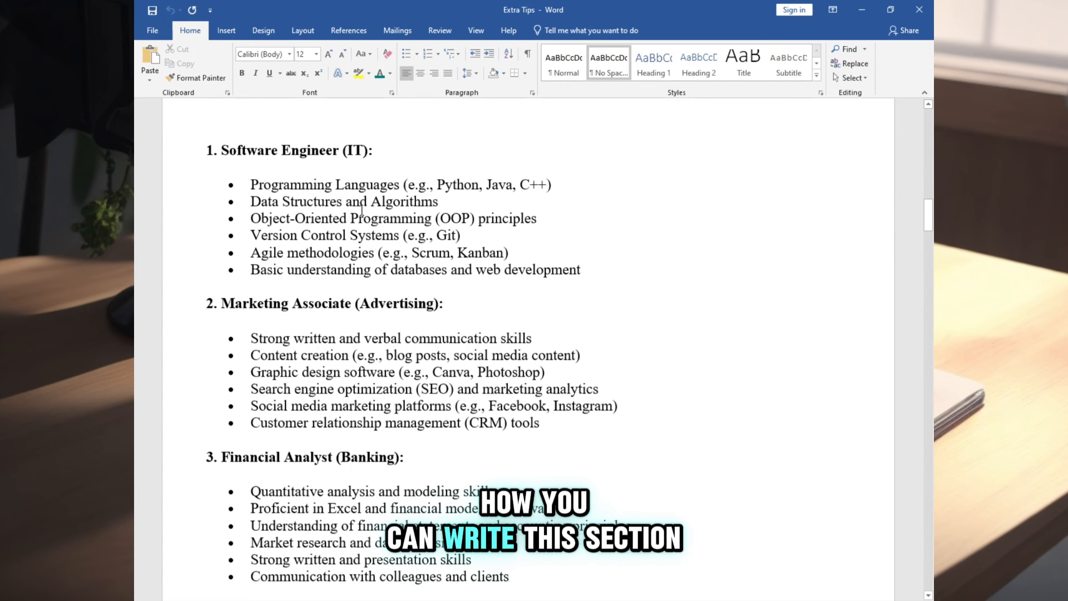
{"action": "scroll", "coordinate": [362, 210], "scroll_direction": "down", "scroll_amount": 7}
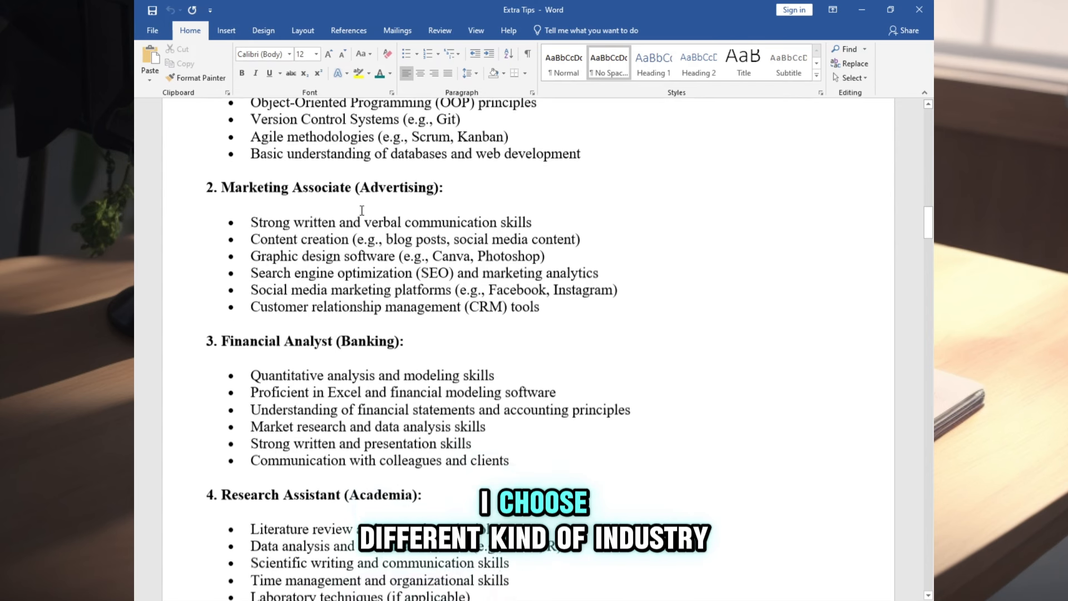
{"action": "scroll", "coordinate": [363, 211], "scroll_direction": "down", "scroll_amount": 10}
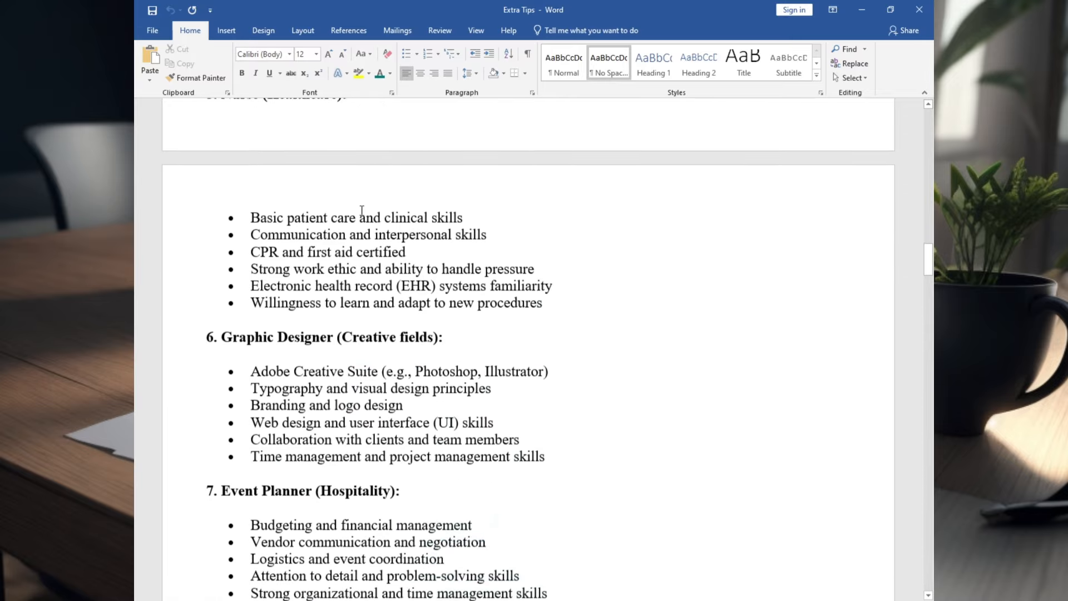
{"action": "scroll", "coordinate": [362, 210], "scroll_direction": "down", "scroll_amount": 10}
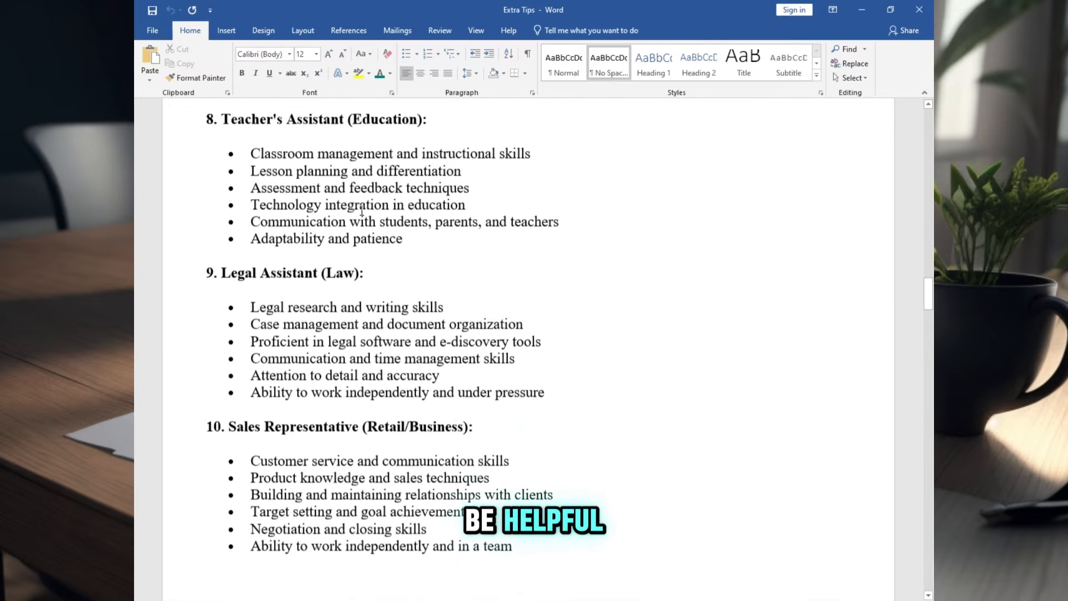
{"action": "scroll", "coordinate": [362, 211], "scroll_direction": "down", "scroll_amount": 8}
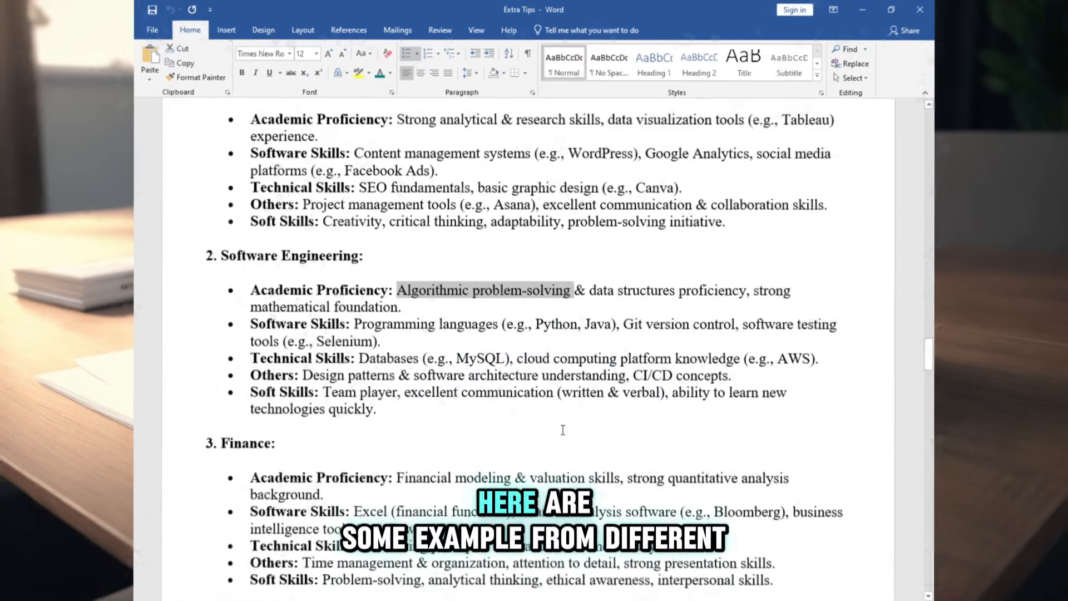
{"action": "scroll", "coordinate": [562, 430], "scroll_direction": "down", "scroll_amount": 3}
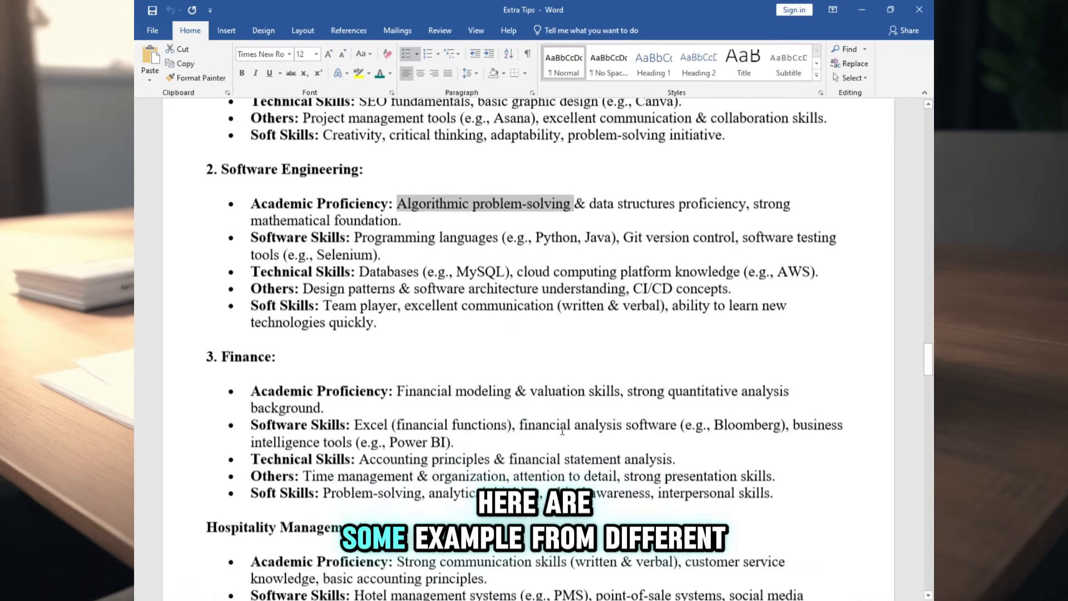
{"action": "scroll", "coordinate": [562, 430], "scroll_direction": "down", "scroll_amount": 6}
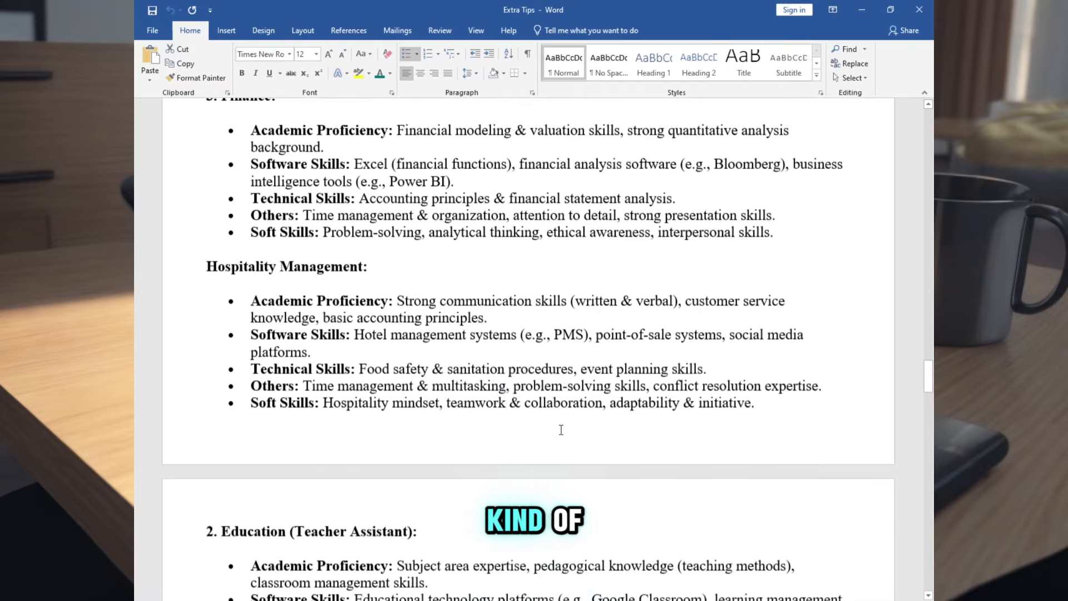
{"action": "scroll", "coordinate": [561, 430], "scroll_direction": "down", "scroll_amount": 8}
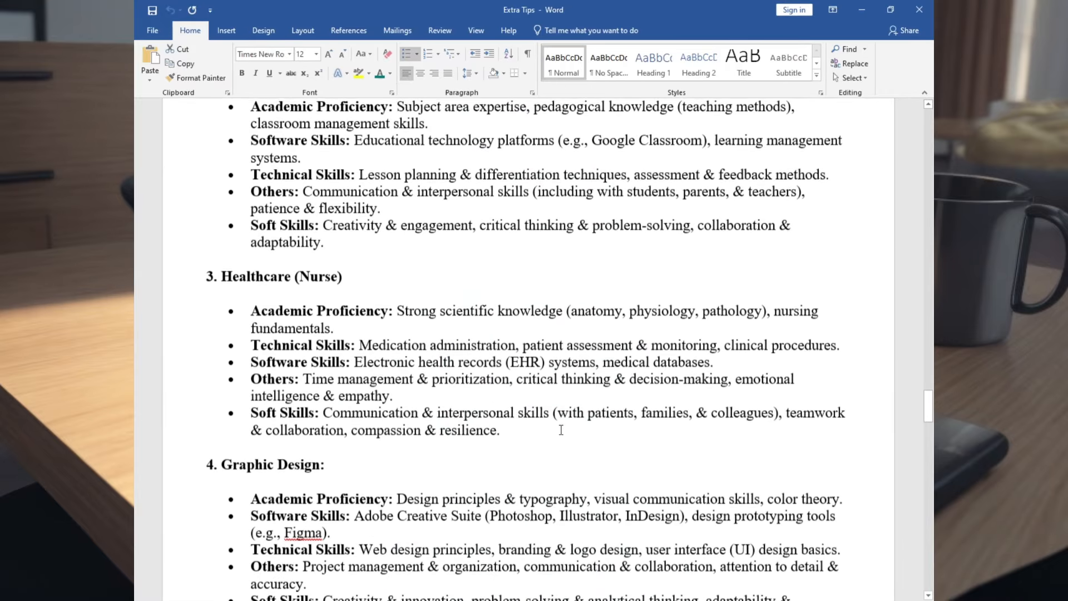
{"action": "scroll", "coordinate": [561, 430], "scroll_direction": "down", "scroll_amount": 3}
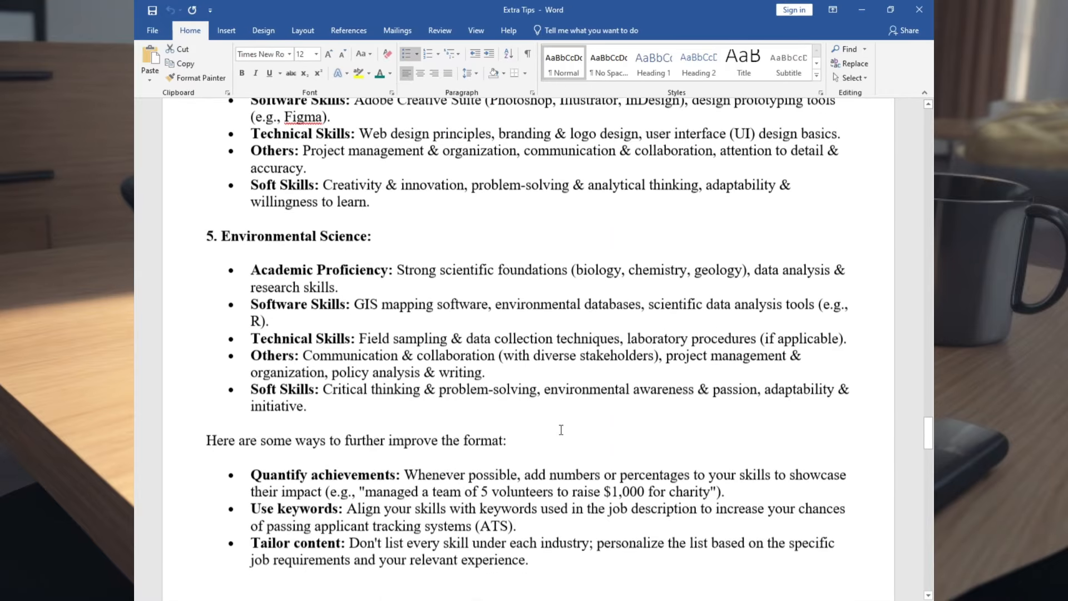
{"action": "scroll", "coordinate": [561, 430], "scroll_direction": "up", "scroll_amount": 4}
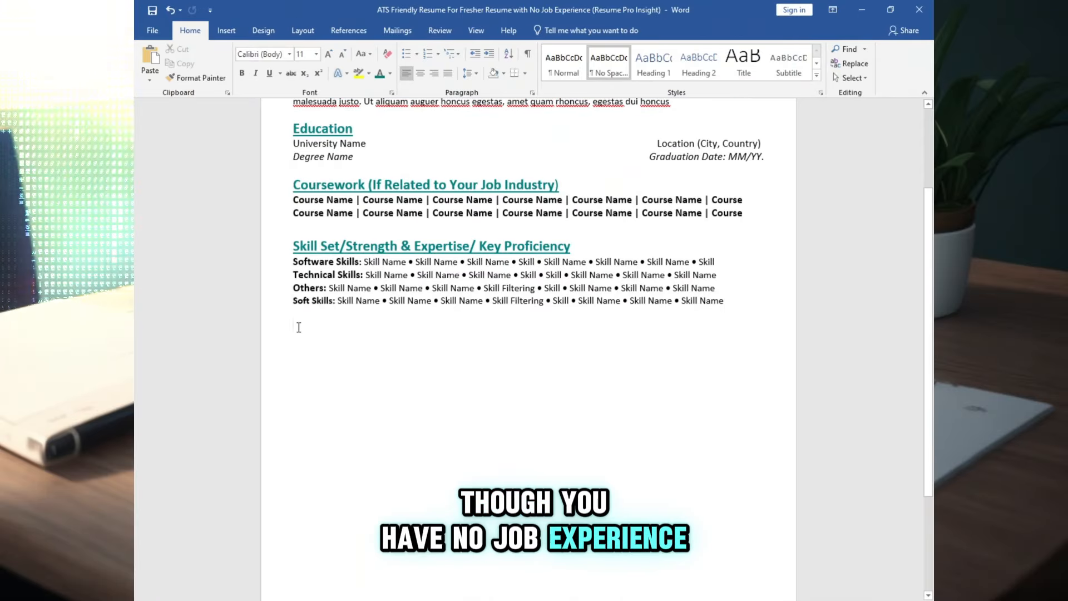
- Add "Project" and "Publications & Research" sections to the resume with title, duration, institution name, location and placeholder bullet text
{"action": "type", "text": "Project Title |\tDuration Institution Name |\tLocation Job Description: Lorem ipsum dolor sit amet, consectetur adipiscing elit. Nullam pharetra in lorem at laoreet. Donec hendrerit libero eget est tempor"}
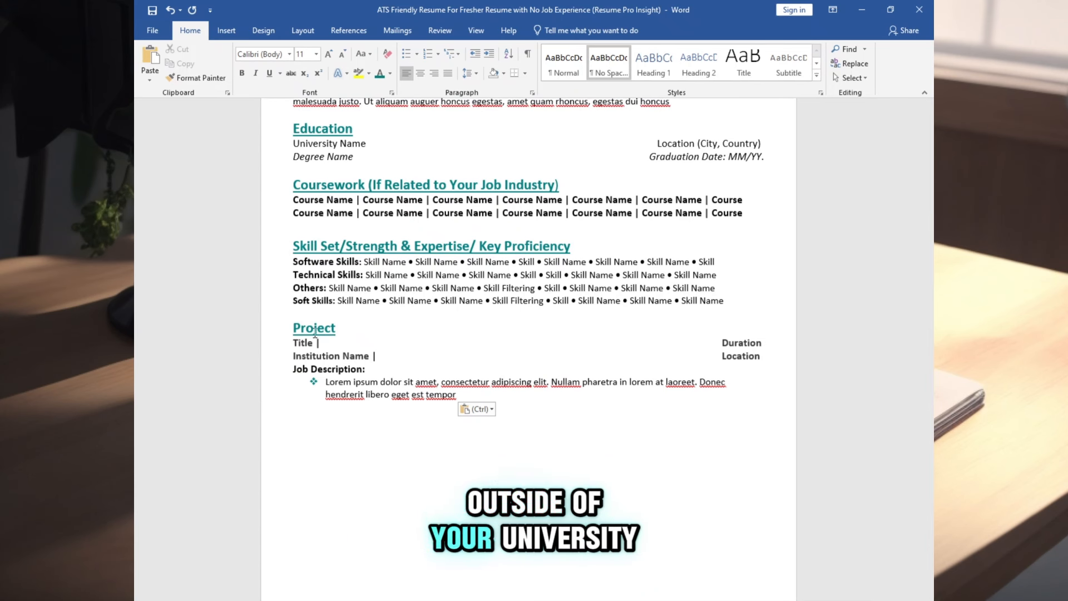
{"action": "scroll", "coordinate": [303, 340], "scroll_direction": "down", "scroll_amount": 2}
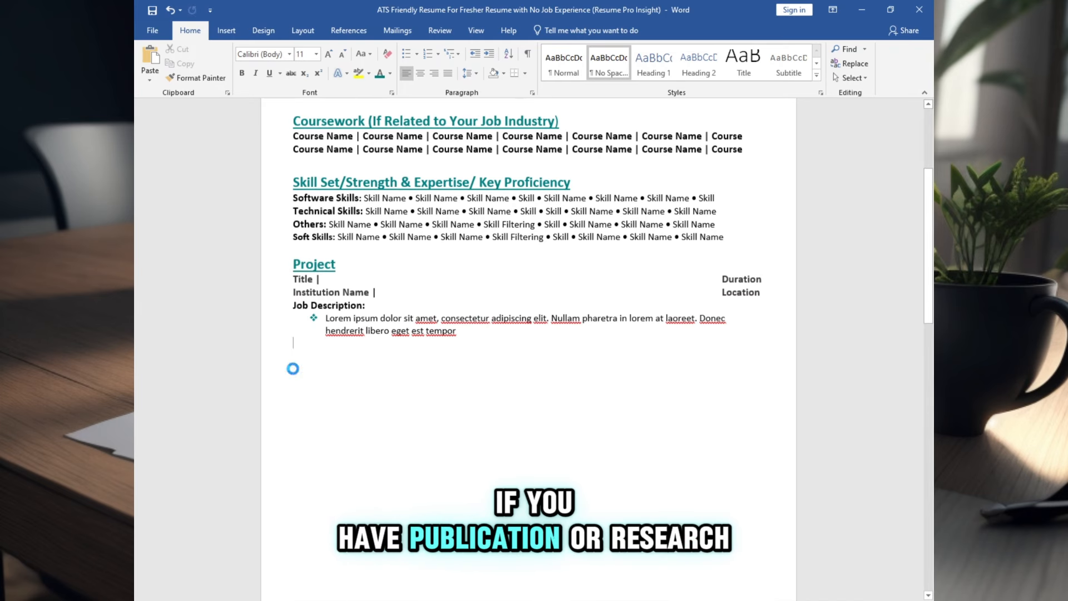
{"action": "type", "text": "Publications & Research Title |\tDuration Institution Name |\tLocation Lorem ipsum dolor sit amet, consectetur adipiscing elit. Nullam pharetra in lorem at laoreet. Donec hendrerit libero eget est tempor Lorem ipsum dolor sit amet, consectetur adipiscing elit. Nullam pharetra in lorem at laoreet. Donec hendrerit libero eget est tempor"}
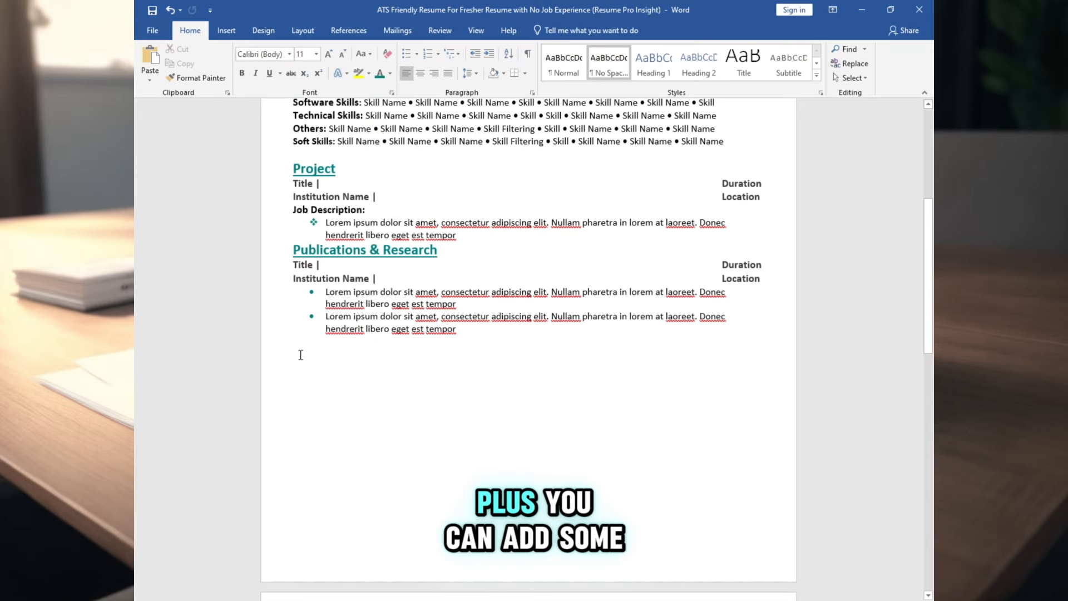
- Add a "Training" section directly below the publications without a blank line, and a "Certification/Award" section with two check-marked placeholder lines
{"action": "type", "text": "Training Title |\tDuration Institution Name |\tLocation Lorem ipsum dolor sit amet, consectetur adipiscing elit. Nullam pharetra in lorem at laoreet. Donec hendrerit libero eget est tempor"}
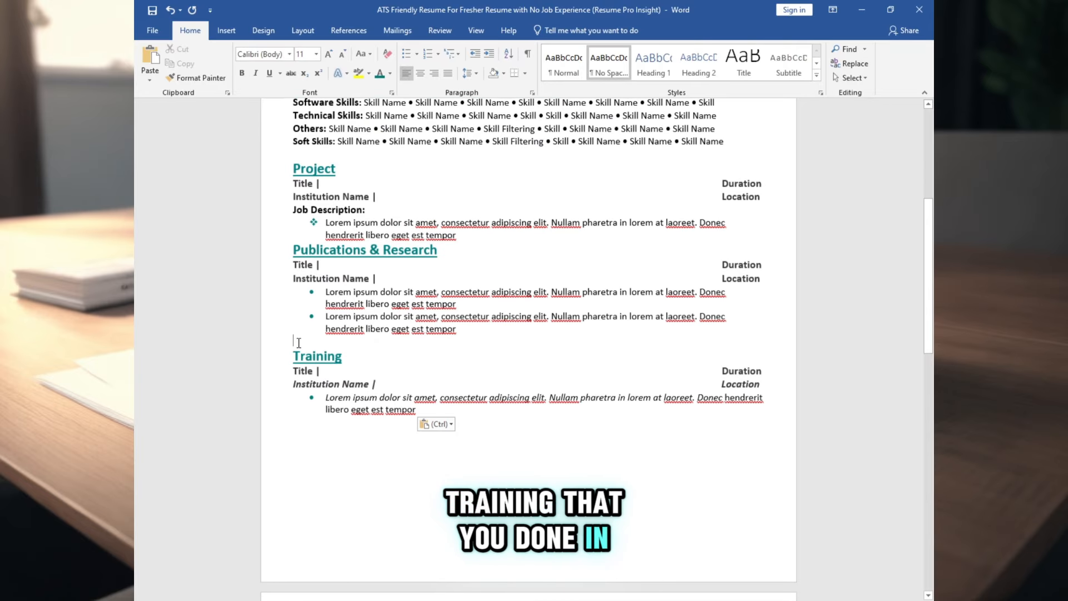
{"action": "key", "text": "BackSpace"}
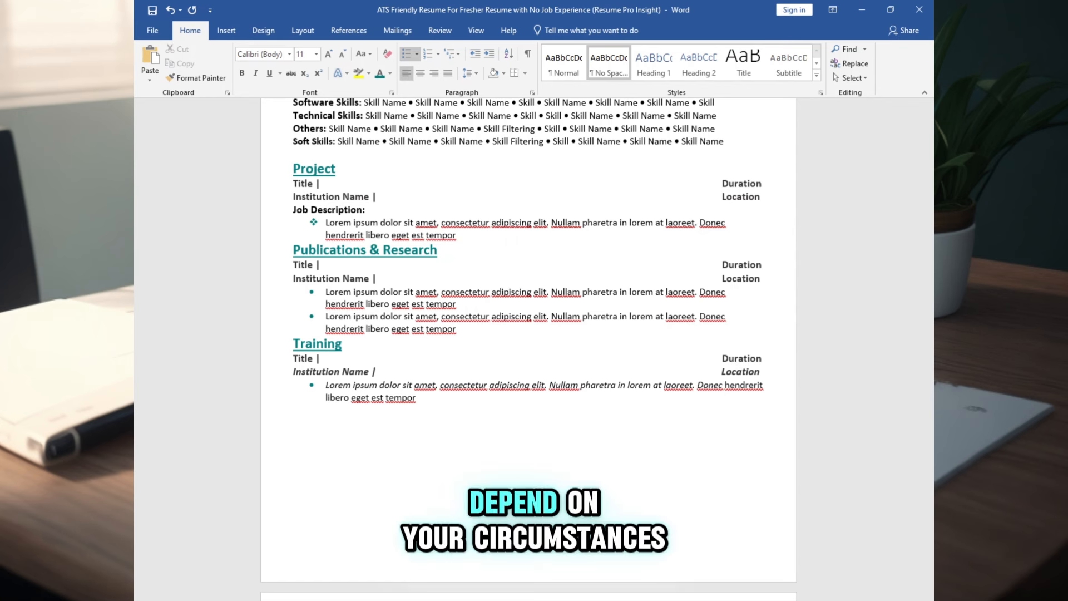
{"action": "left_click", "coordinate": [323, 417]}
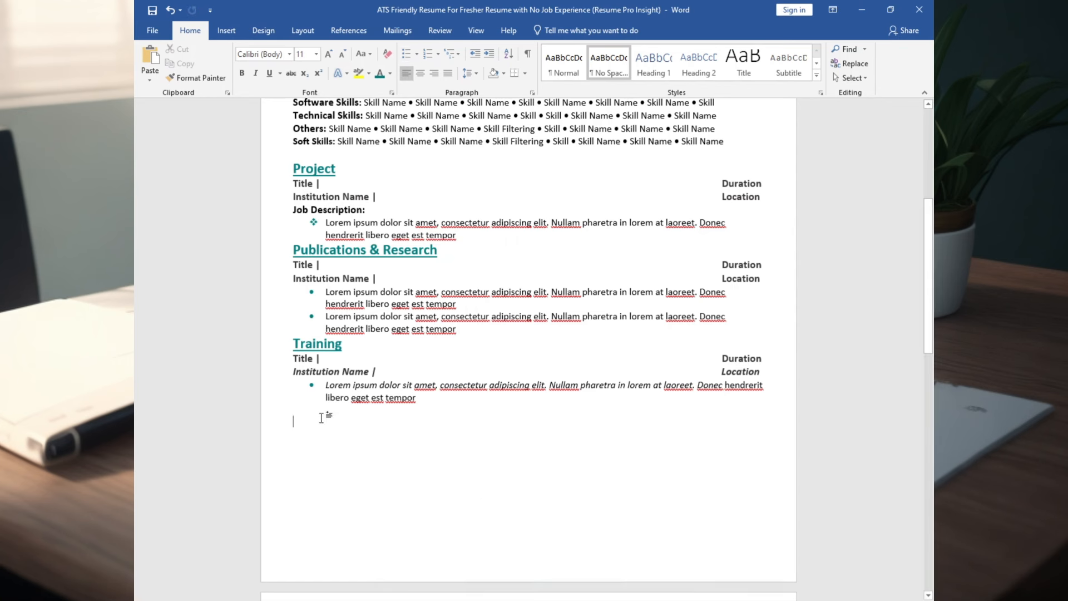
{"action": "type", "text": "Certification/Award Lorem ipsum dolor sit amet, consectetur adipiscing elite Lorem ipsum dolor sit amet, consectetur adipiscing elite"}
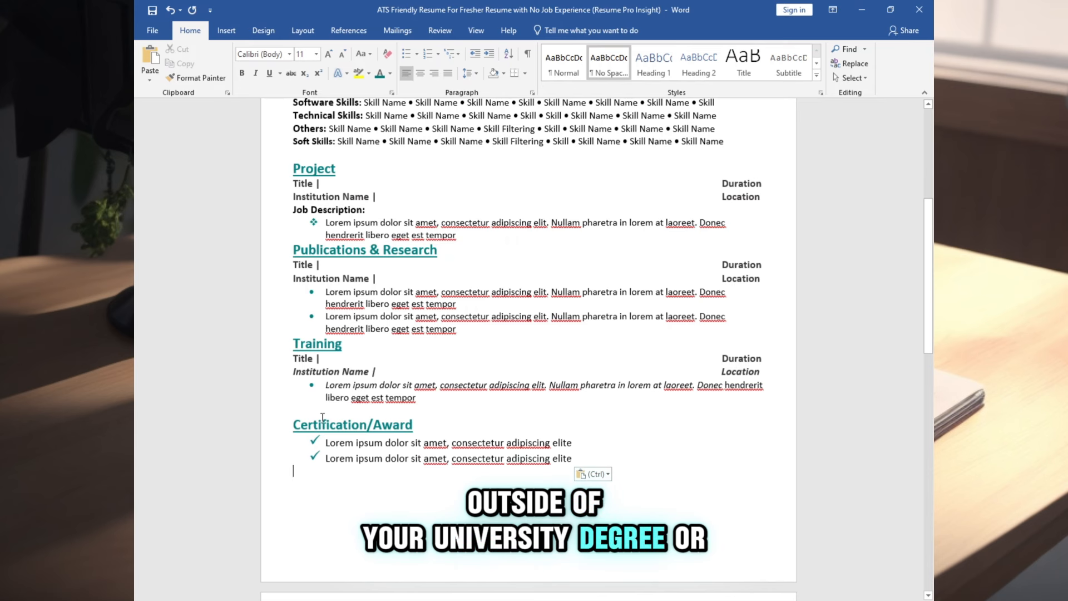
{"action": "left_click_drag", "start_coordinate": [322, 423], "coordinate": [432, 425]}
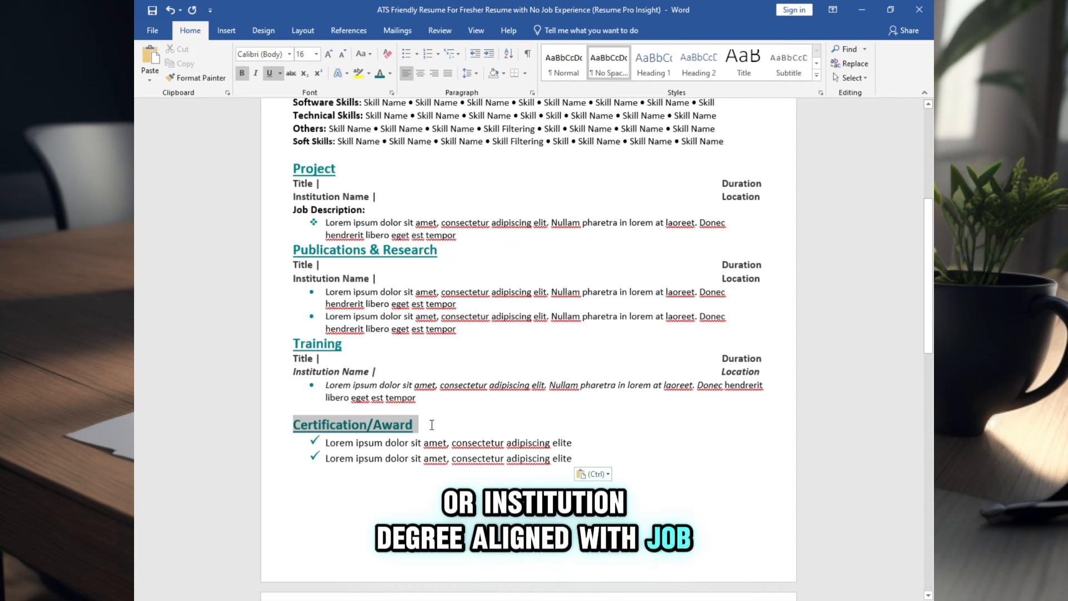
- Add a "Language" section with two proficiency-level entries, followed by "Volunteer Work" and "Interest/Hobbies" sections with placeholder text
{"action": "scroll", "coordinate": [309, 388], "scroll_direction": "down", "scroll_amount": 3}
{"action": "left_click", "coordinate": [309, 388]}
{"action": "type", "text": "Language Language (Proficiency Level) Language (Proficiency Level)"}
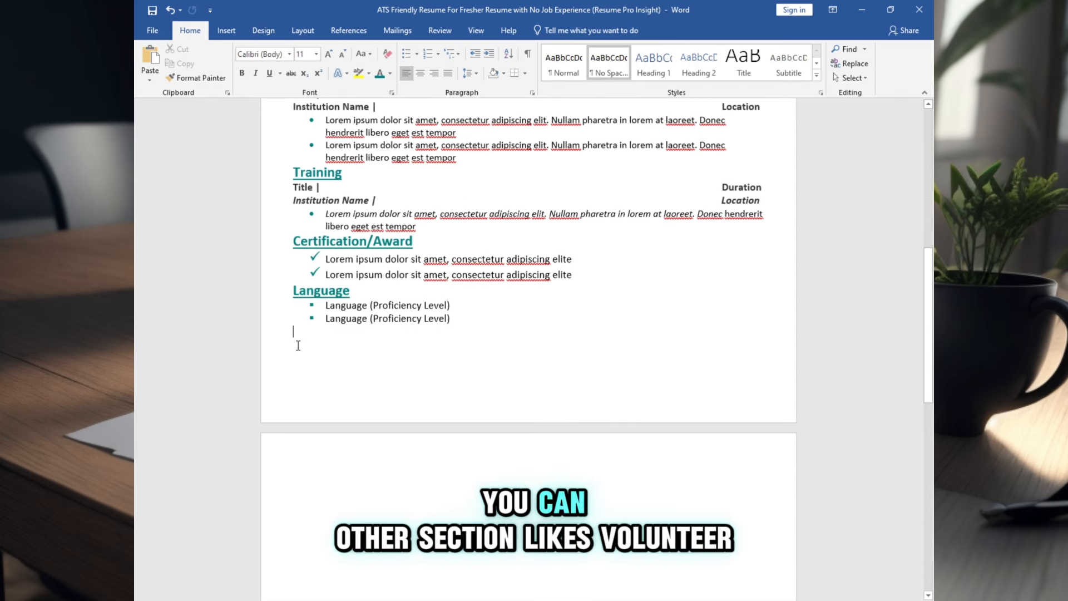
{"action": "left_click", "coordinate": [297, 346]}
{"action": "type", "text": "Volunteer Work Lorem ipsum dolor sit amet, consectetur adipiscing elite Lorem ipsum dolor sit amet, consectetur adipiscing elite Interest/Hobbies Hobby Name | Hobby Name | Hobby Name | Hobby Name | Hobby Name |"}
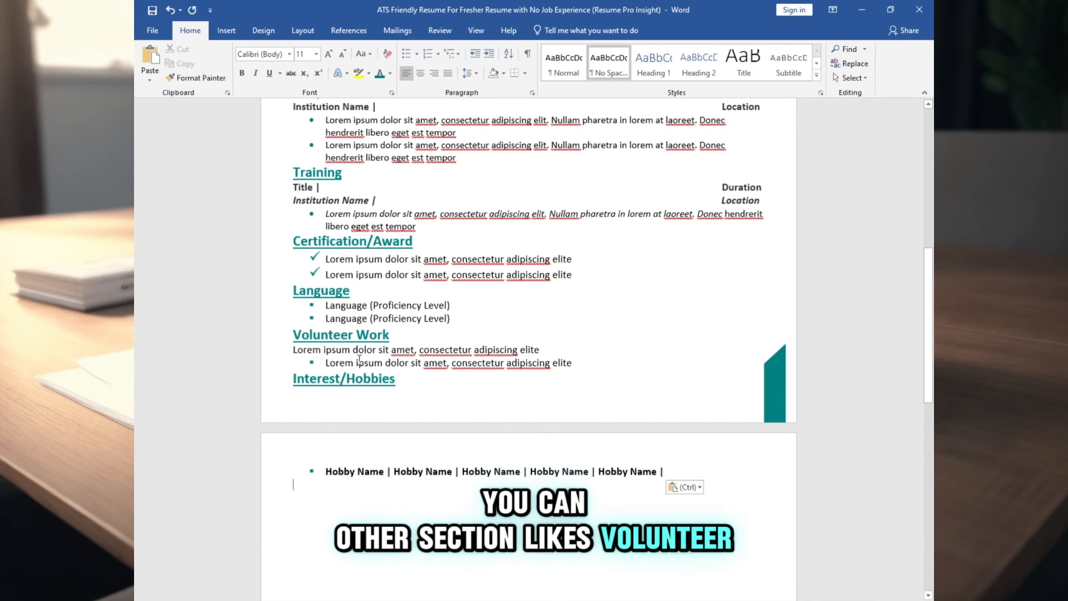
- Remove the blank line above the skill set heading and restore the first letter deleted from the Coursework heading
{"action": "scroll", "coordinate": [397, 382], "scroll_direction": "up", "scroll_amount": 4}
{"action": "scroll", "coordinate": [395, 388], "scroll_direction": "up", "scroll_amount": 8}
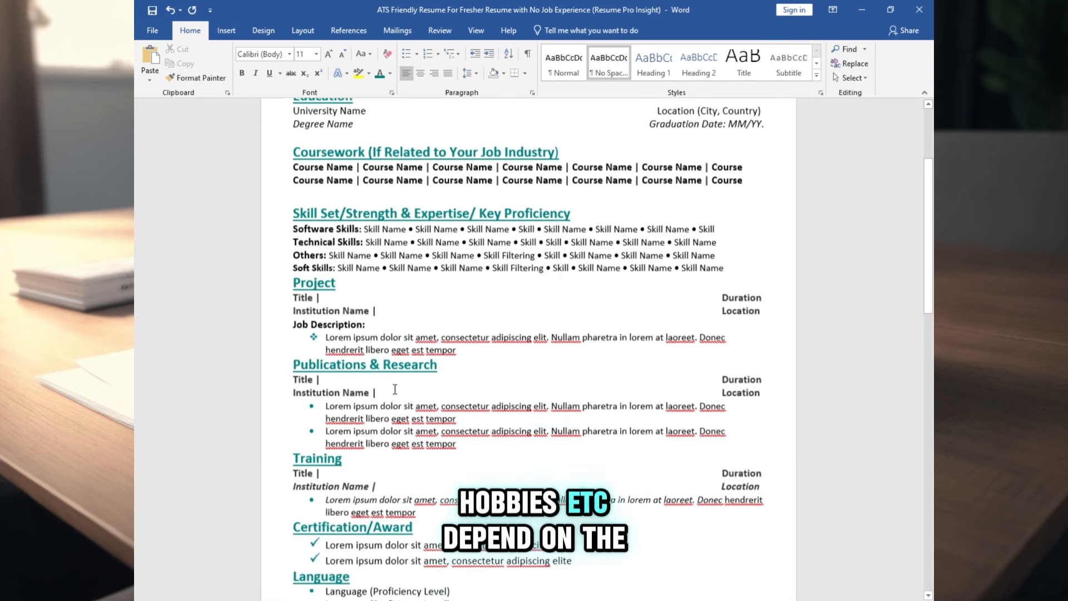
{"action": "left_click", "coordinate": [300, 351]}
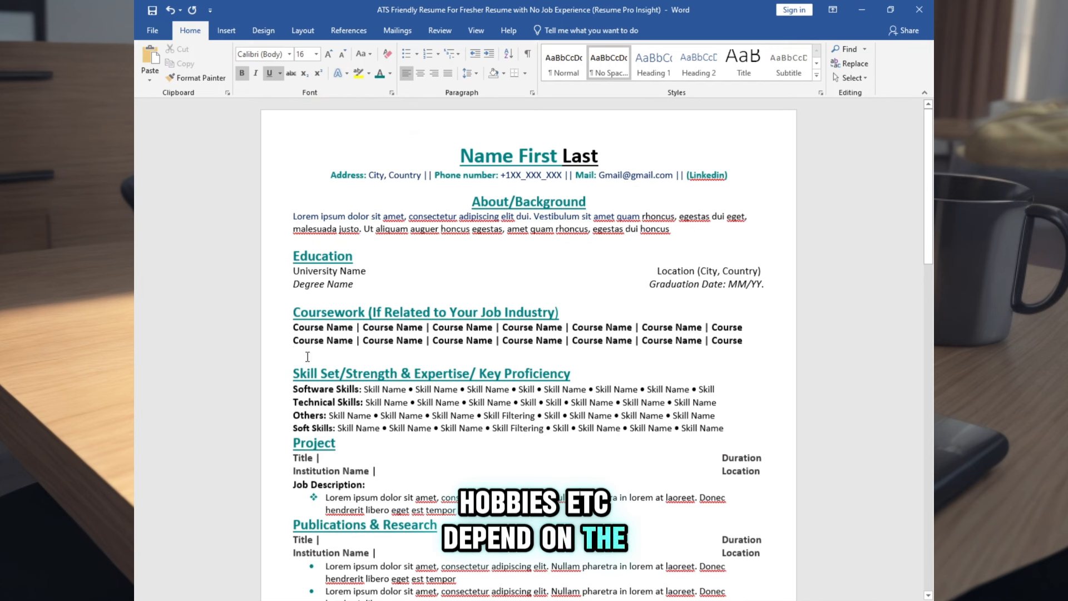
{"action": "key", "text": "BackSpace"}
{"action": "key", "text": "BackSpace"}
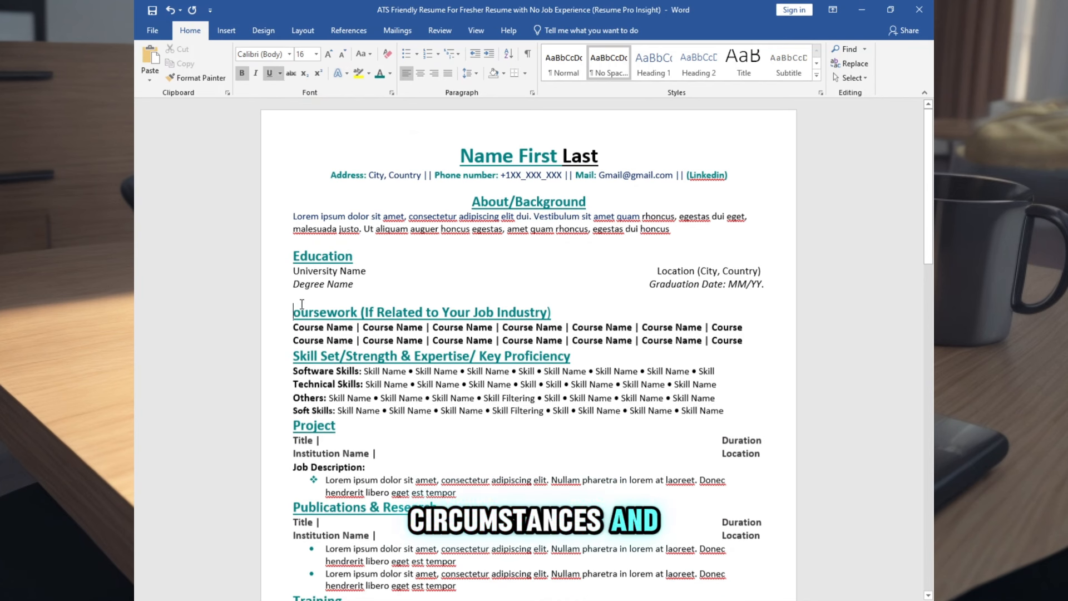
{"action": "left_click", "coordinate": [170, 10]}
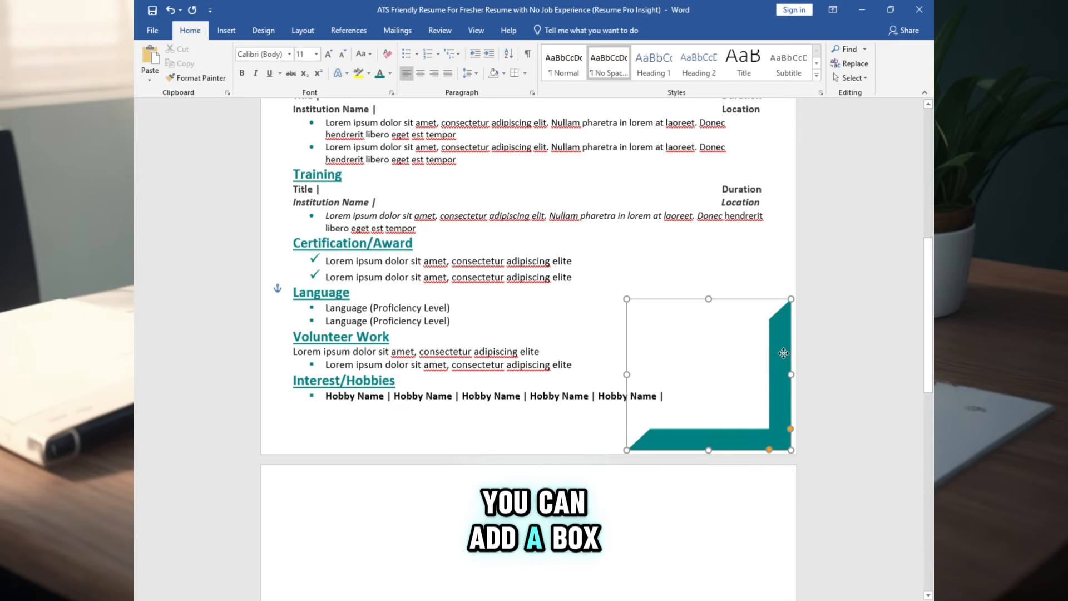
- Move the teal L-shaped decoration so it sits flush in the lower-right corner of the resume's first page
{"action": "left_click_drag", "start_coordinate": [784, 353], "coordinate": [787, 369]}
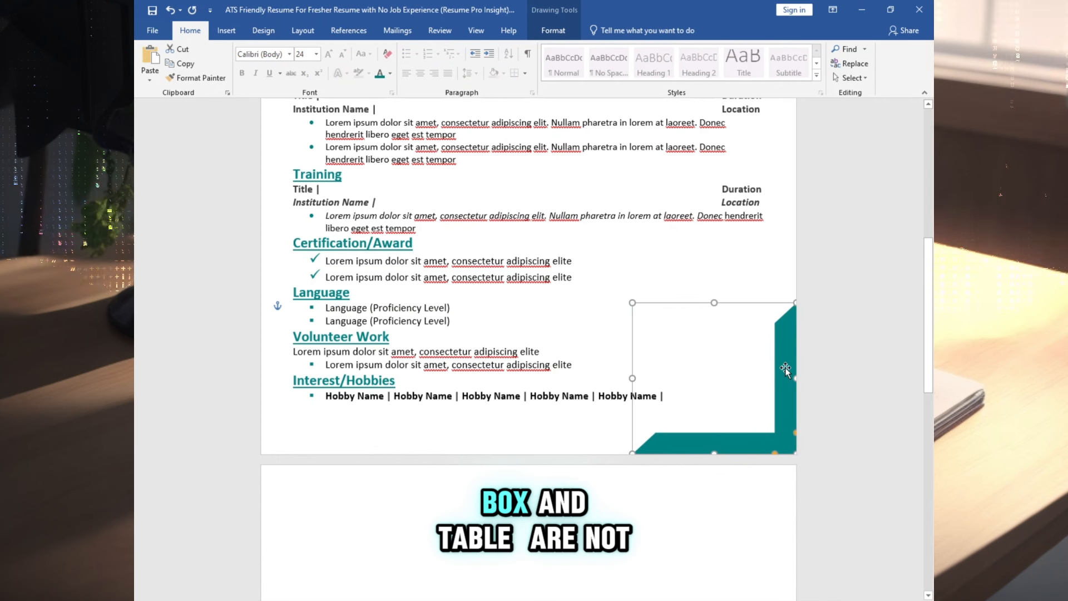
{"action": "left_click", "coordinate": [484, 322]}
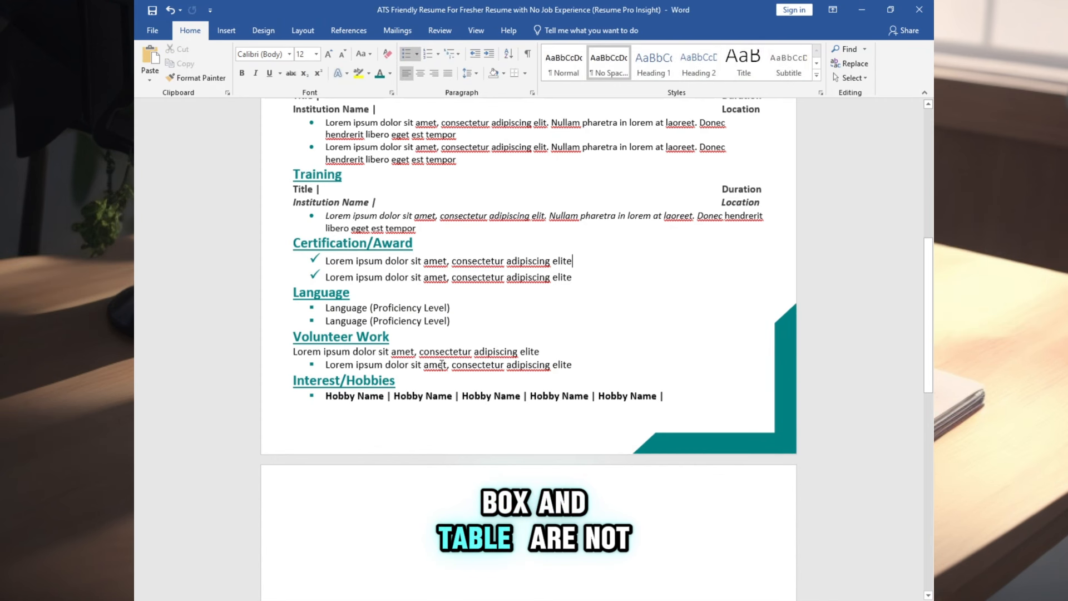
{"action": "scroll", "coordinate": [442, 365], "scroll_direction": "up", "scroll_amount": 1}
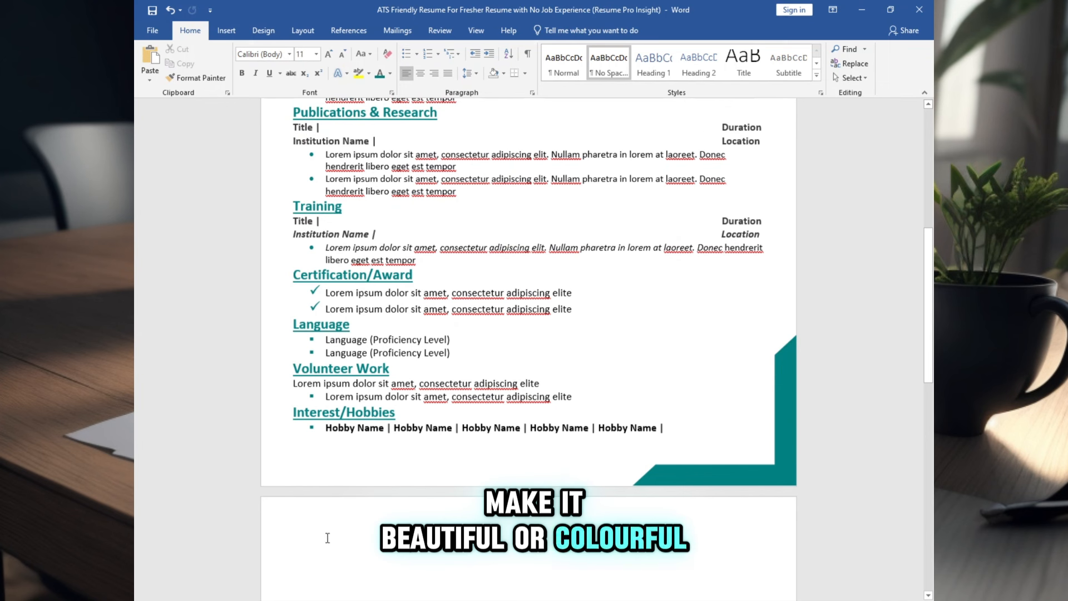
- Delete the trailing separator after the last hobby name and move the teal triangle flush into the page's lower-left corner
{"action": "left_click", "coordinate": [327, 538]}
{"action": "key", "text": "BackSpace"}
{"action": "key", "text": "BackSpace"}
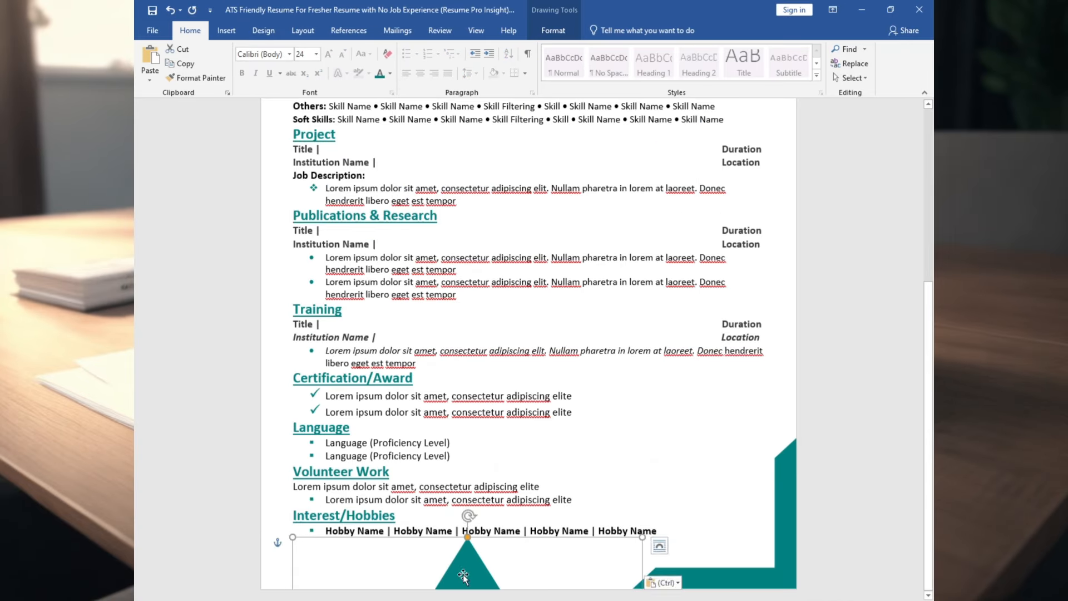
{"action": "left_click_drag", "start_coordinate": [463, 574], "coordinate": [242, 517]}
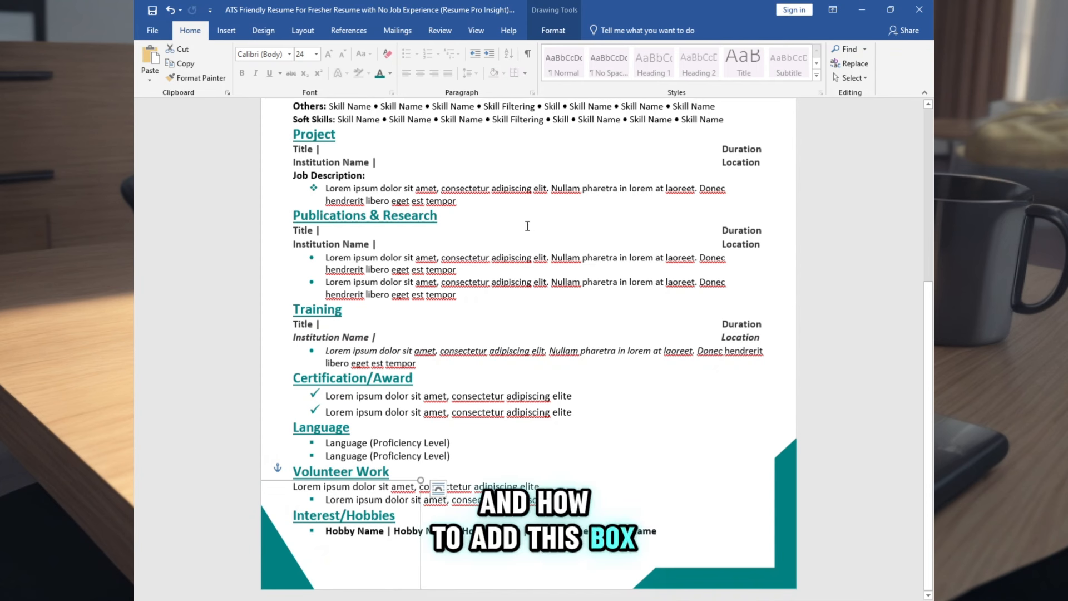
- View the gallery of insertable shapes, close it, and place the cursor at the end of the hobby names line
{"action": "left_click", "coordinate": [225, 30]}
{"action": "left_click", "coordinate": [262, 79]}
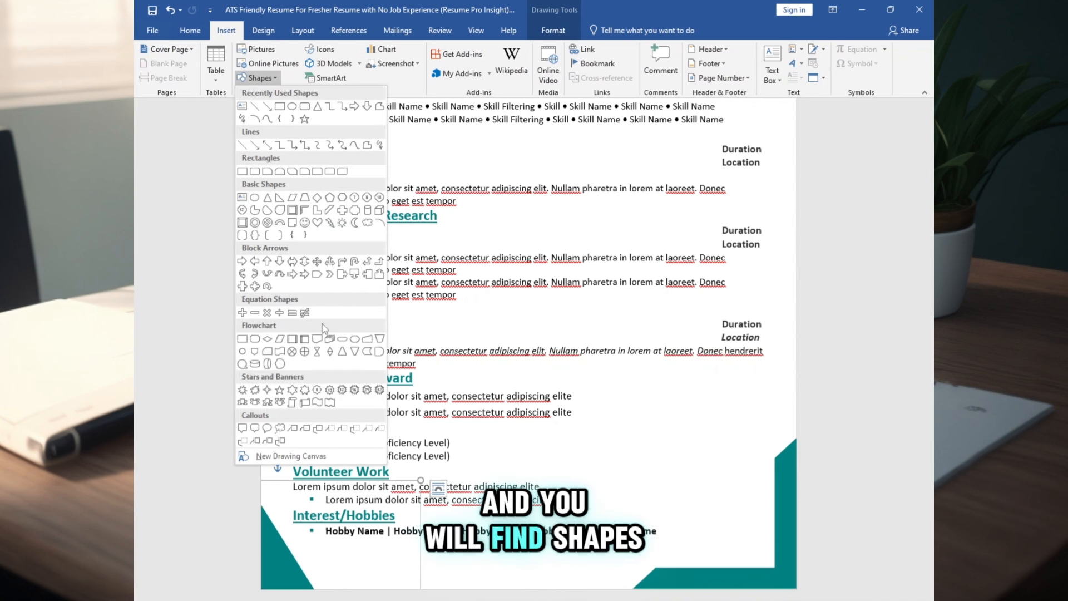
{"action": "left_click", "coordinate": [531, 350]}
{"action": "left_click", "coordinate": [677, 528]}
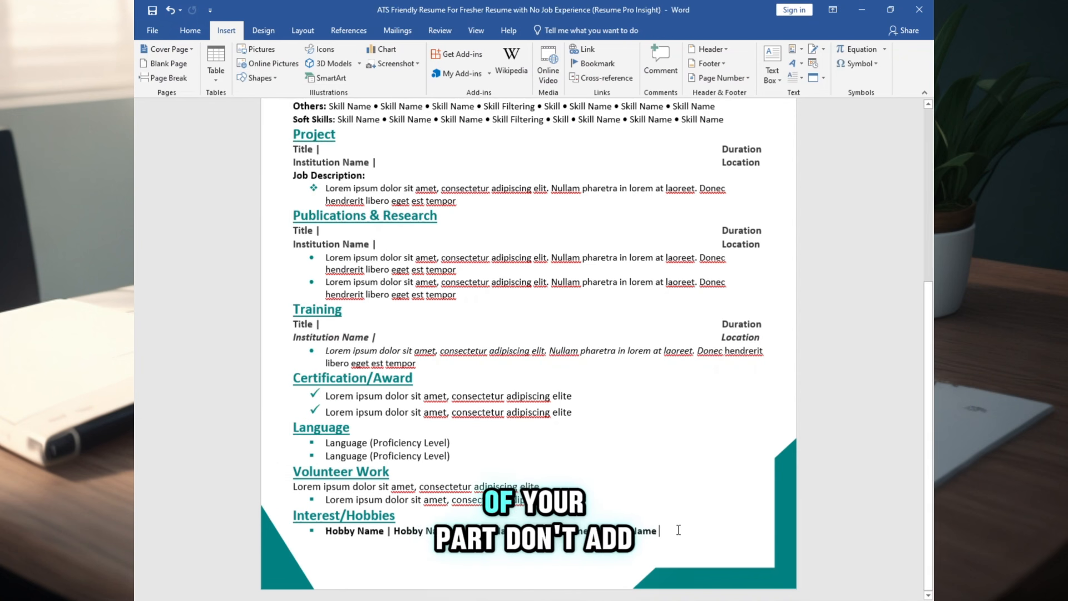
{"action": "scroll", "coordinate": [675, 501], "scroll_direction": "up", "scroll_amount": 5}
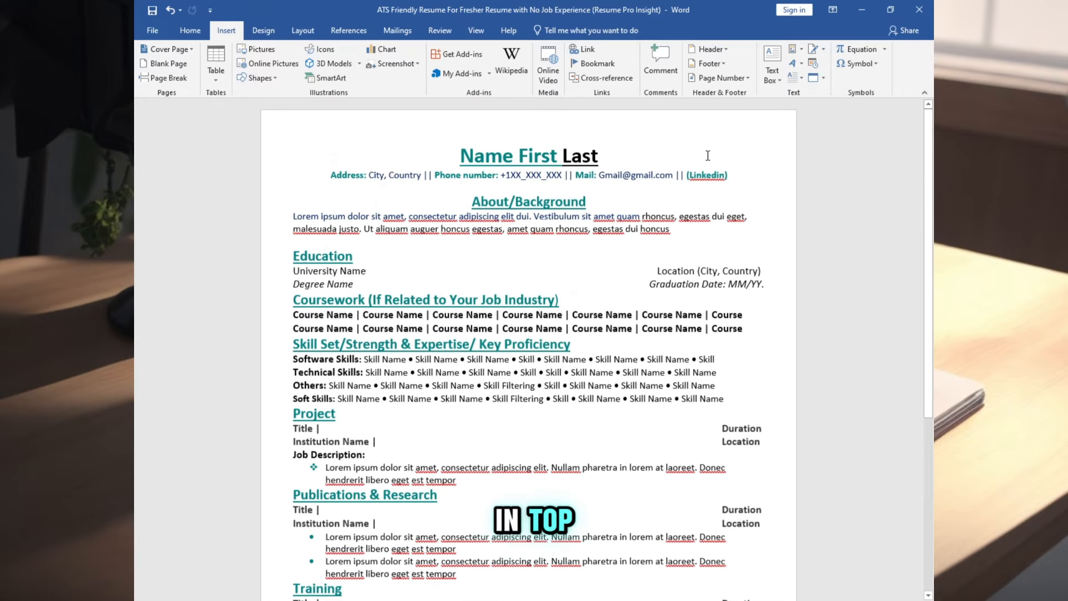
{"action": "scroll", "coordinate": [573, 260], "scroll_direction": "down", "scroll_amount": 6}
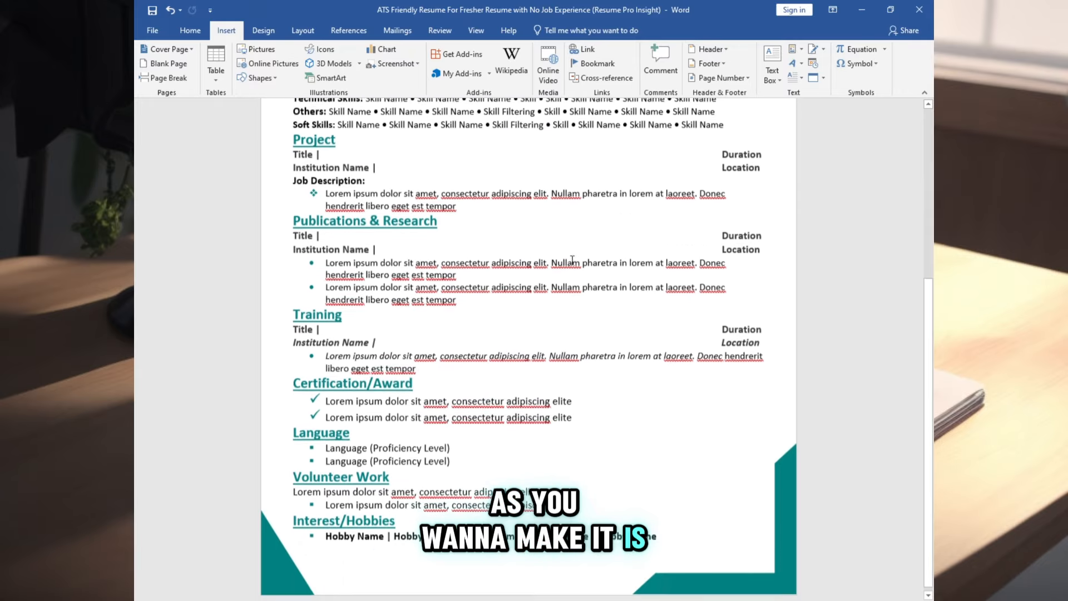
{"action": "scroll", "coordinate": [573, 260], "scroll_direction": "up", "scroll_amount": 3}
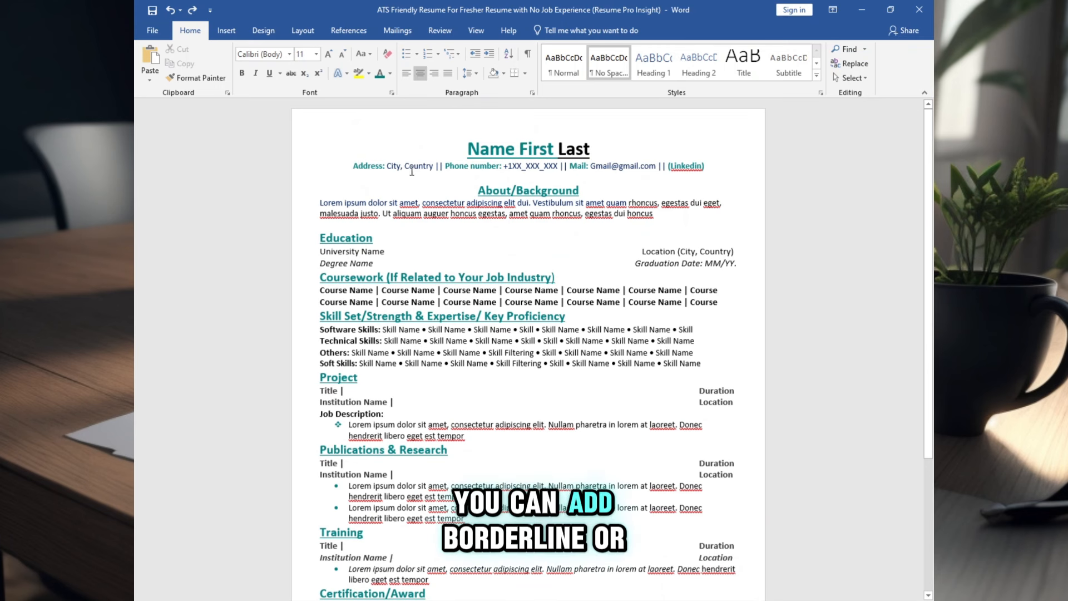
- Underline the whole contact details line below the name heading and deselect it
{"action": "triple_click", "coordinate": [412, 172]}
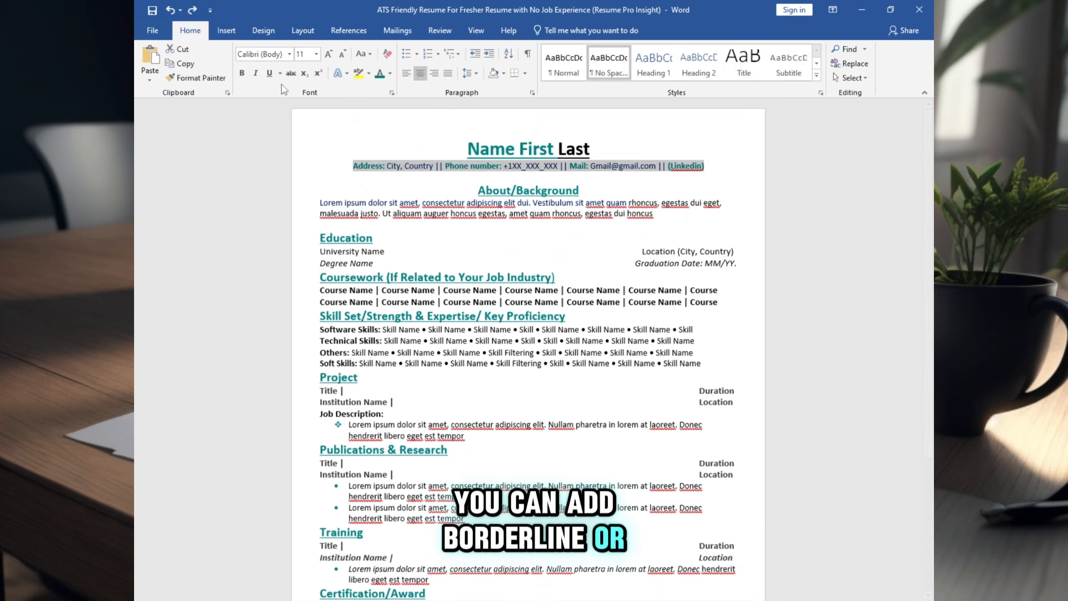
{"action": "left_click", "coordinate": [269, 73]}
{"action": "left_click", "coordinate": [500, 203]}
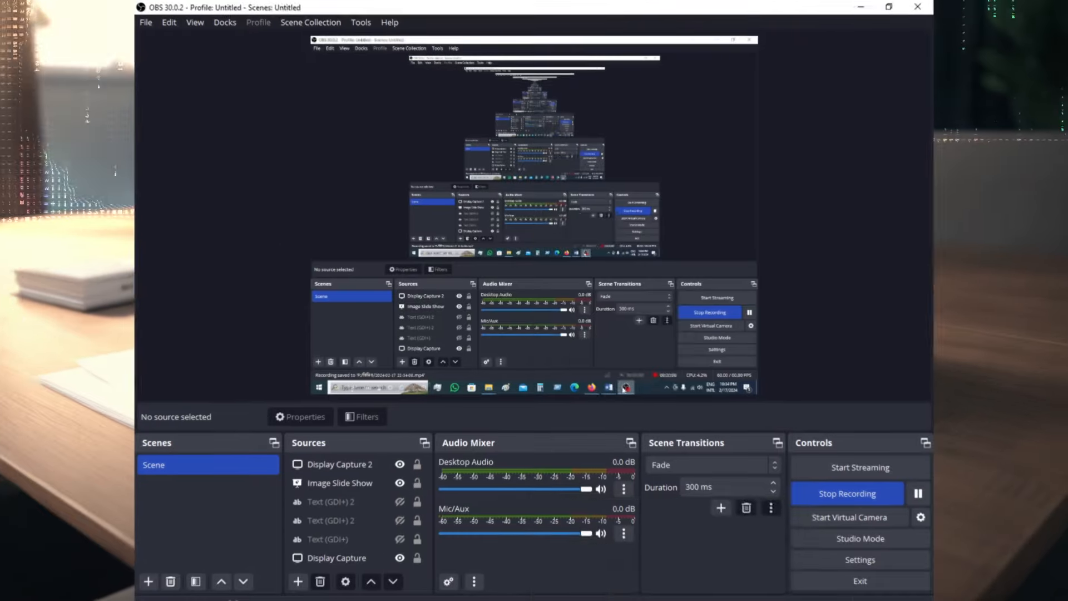
- Switch to the Word document "Fresher resume color" to view the whole decorated resume page
{"action": "mouse_move", "coordinate": [667, 600]}
{"action": "left_click", "coordinate": [730, 559]}
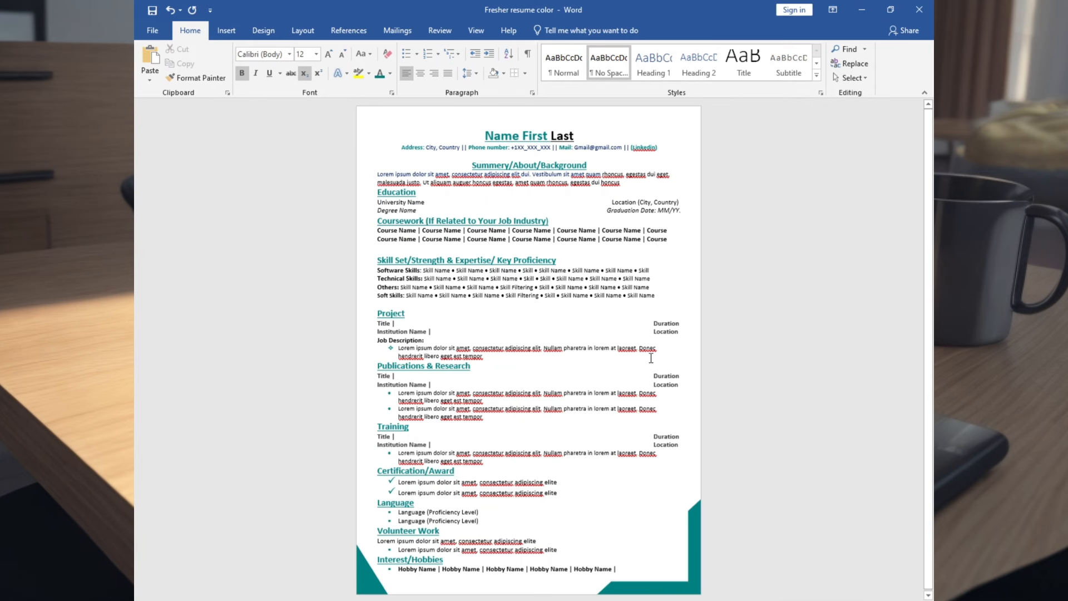